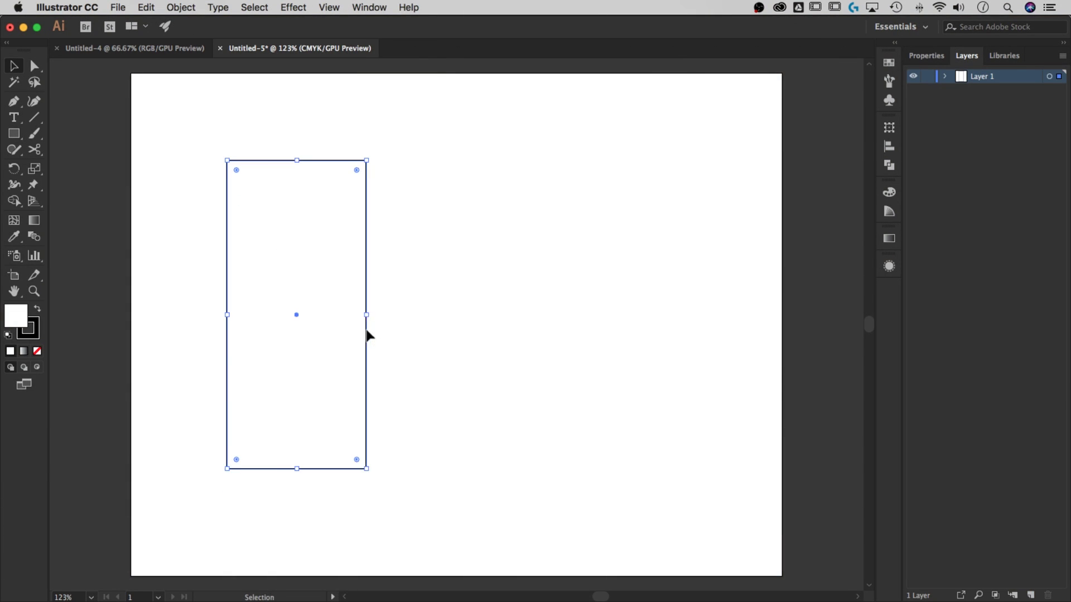
Duplicate the tall rectangle to its right and move the pair to the middle of the artboard.
left_click_drag(365, 334, 560, 302)
left_click(282, 240, "shift")
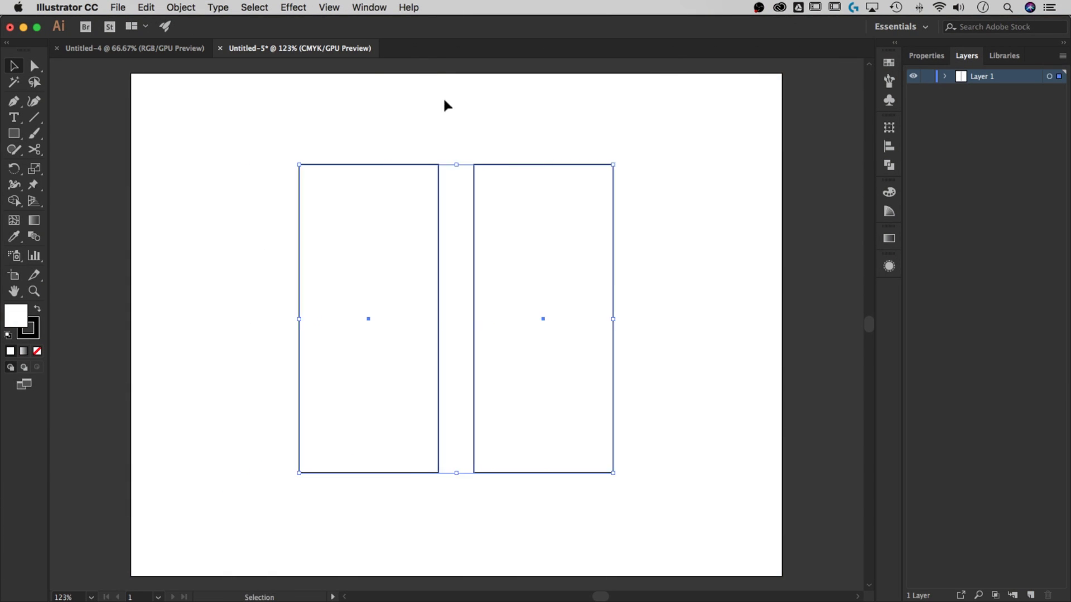
left_click(446, 105)
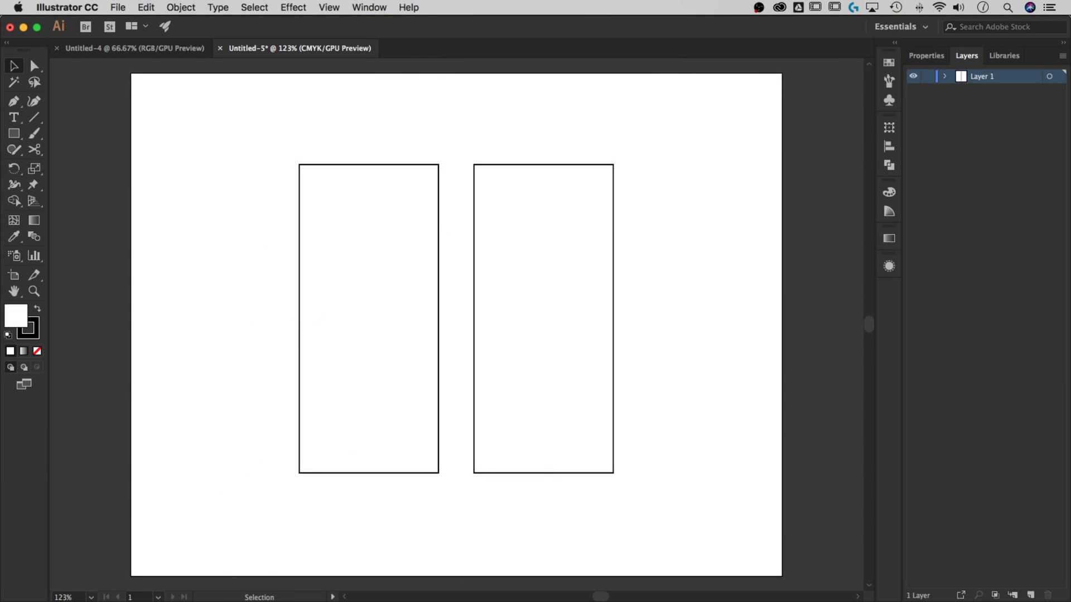
Paste the armchair photo and try to make a clipping mask from it and the left rectangle.
key("super+v")
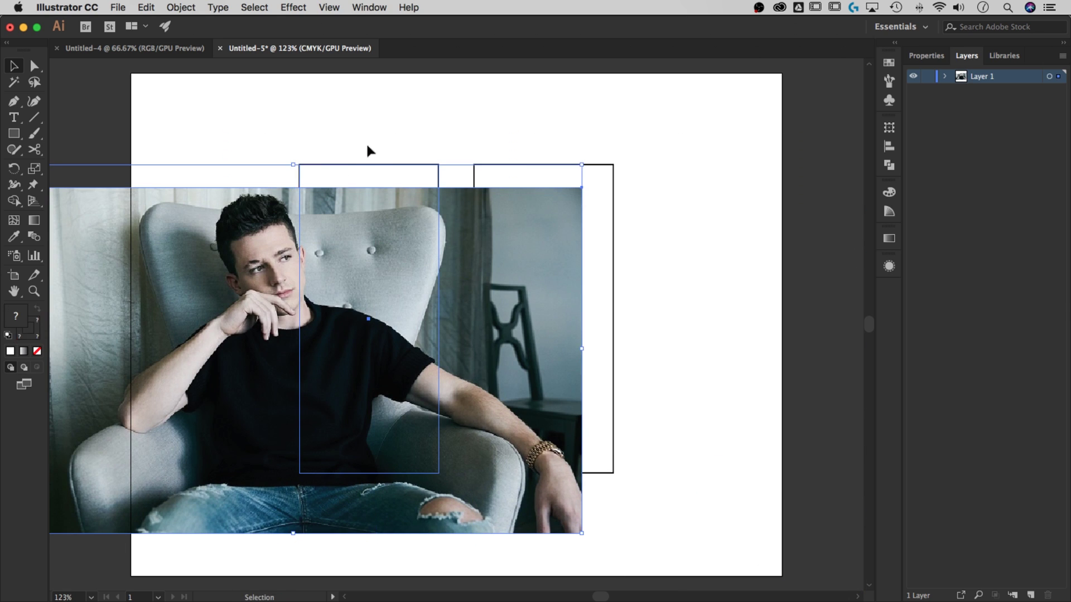
left_click(369, 165, "shift")
left_click(467, 224, "shift")
right_click(473, 328)
left_click(518, 429)
left_click(663, 335)
Bring the left rectangle to the front and use it as a clipping mask for the armchair photo.
left_click(423, 165)
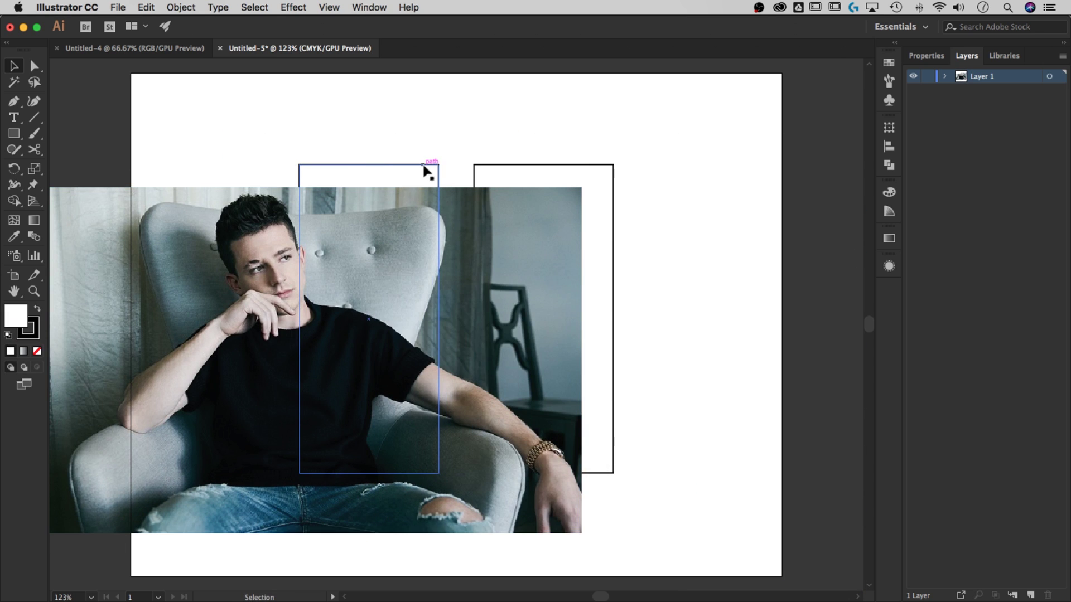
key("super+shift+]")
left_click(488, 224, "shift")
right_click(489, 224)
left_click(534, 326)
Shrink and reposition the armchair photo inside its clipping group to frame the seated man.
double_click(368, 342)
left_click_drag(365, 343, 421, 274)
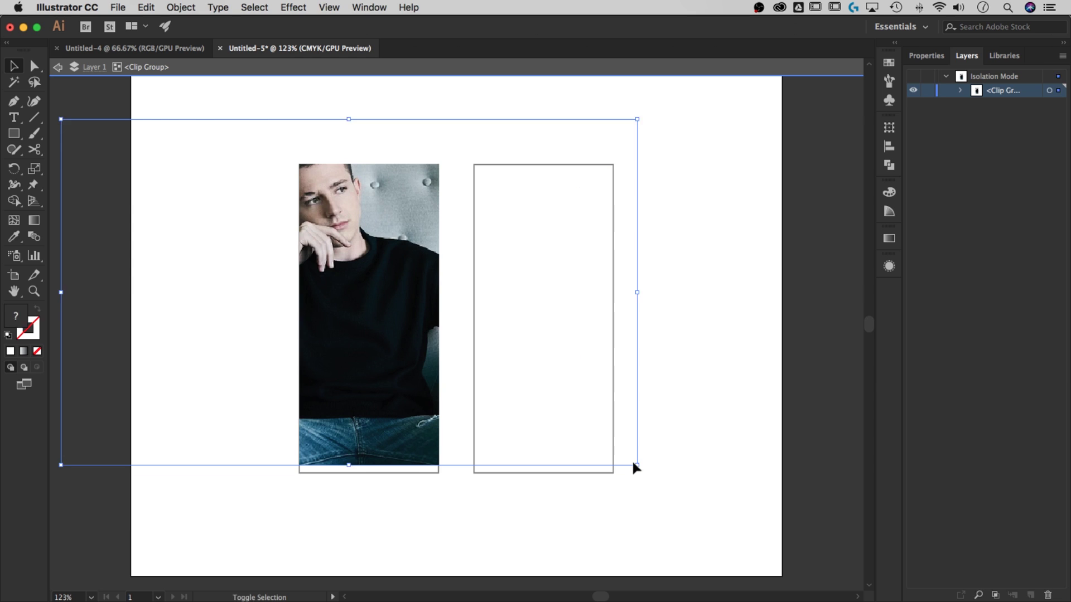
left_click_drag(637, 465, 503, 385)
left_click_drag(352, 241, 373, 272)
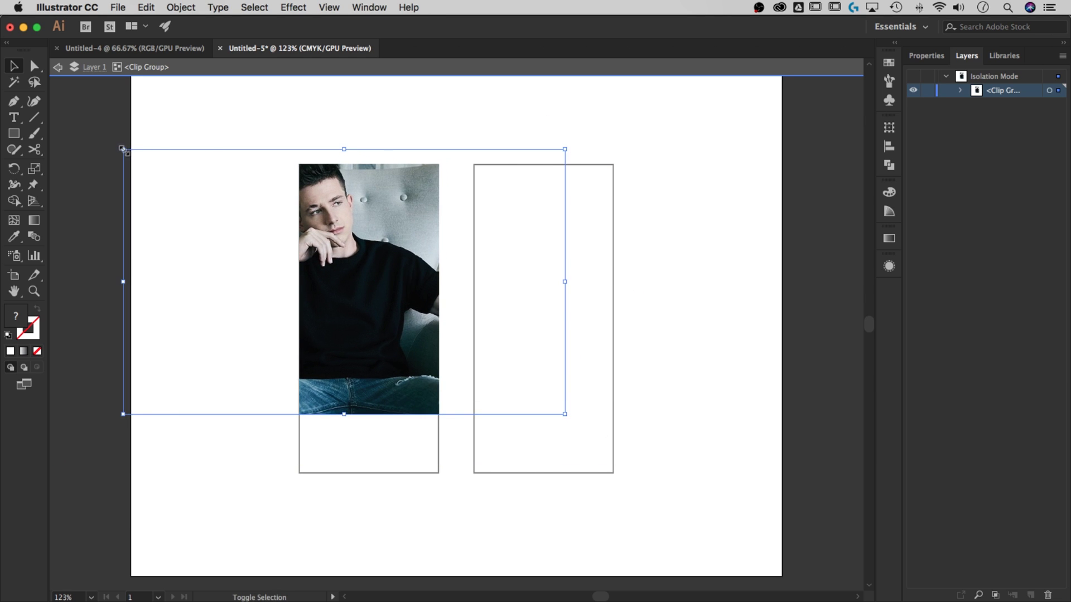
left_click_drag(124, 150, 141, 160)
left_click_drag(141, 414, 192, 355)
left_click_drag(380, 284, 444, 299)
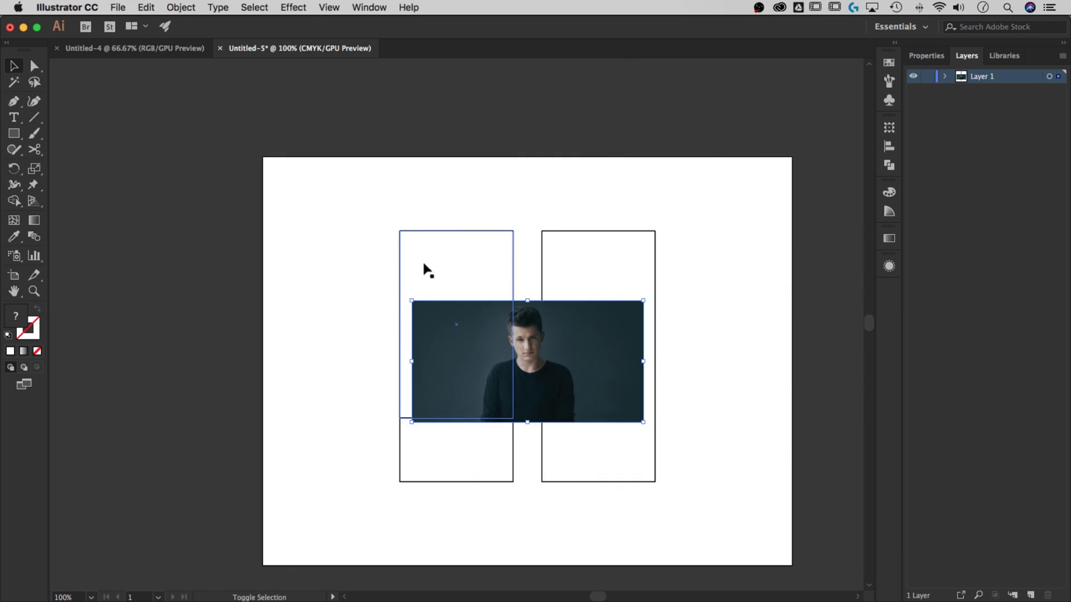
Bring the shorter upper rectangle of the left card to the front and clip the dark portrait photo with it.
key("super+plus")
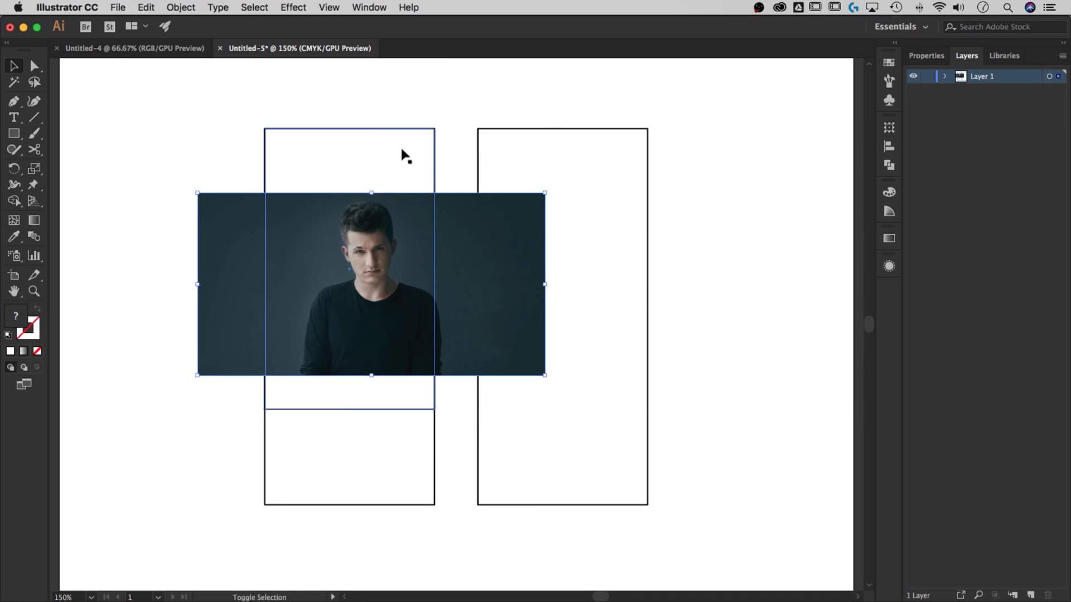
key("shift+super+bracketright")
left_click(455, 258, "shift")
right_click(455, 259)
left_click(512, 356)
Enlarge the portrait inside its clipping group to fill the mask and center the man's face in the left card.
double_click(379, 243)
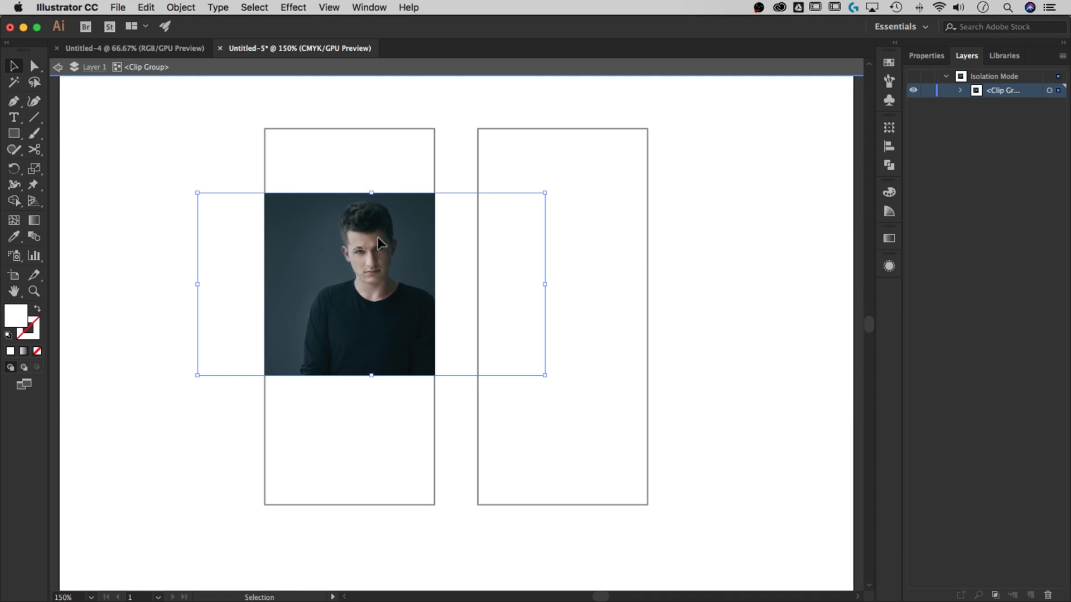
left_click_drag(544, 193, 672, 112)
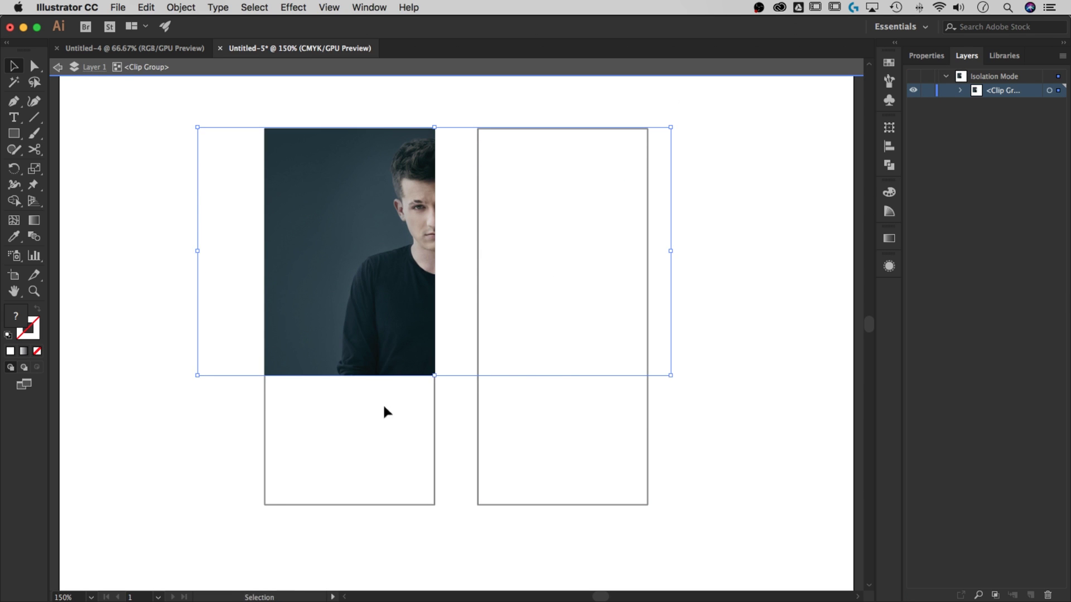
left_click_drag(196, 375, 126, 415)
key("shift+Left")
key("shift+Left")
key("shift+Left")
key("shift+Left")
key("shift+Left")
key("shift+Left")
key("shift+Left")
key("shift+Left")
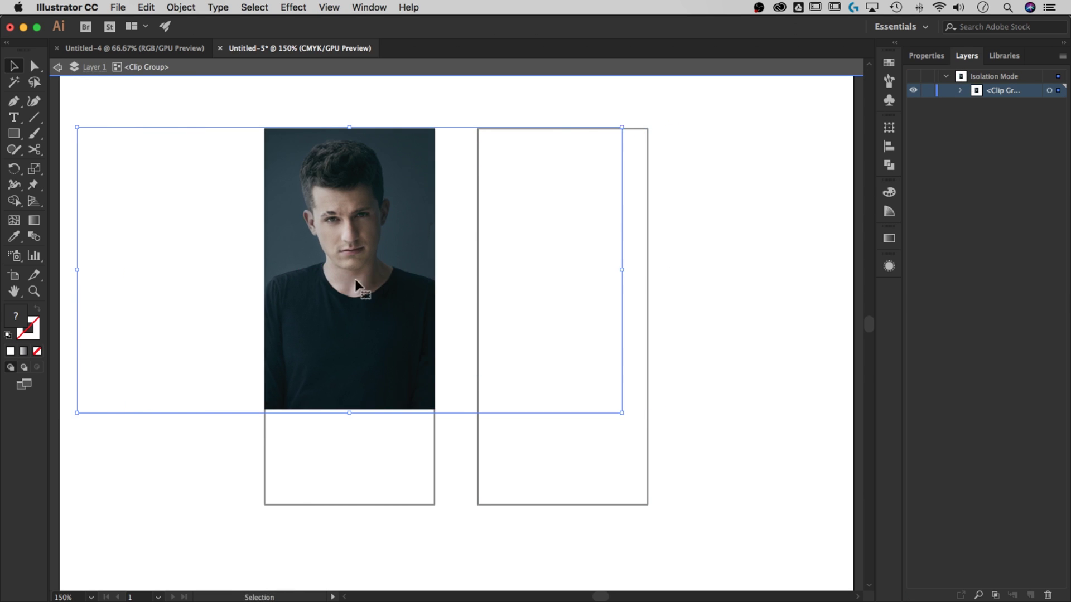
left_click_drag(375, 297, 407, 301)
double_click(720, 285)
Add the two-line text "CHARLIE PUTH" above the cards.
key("t")
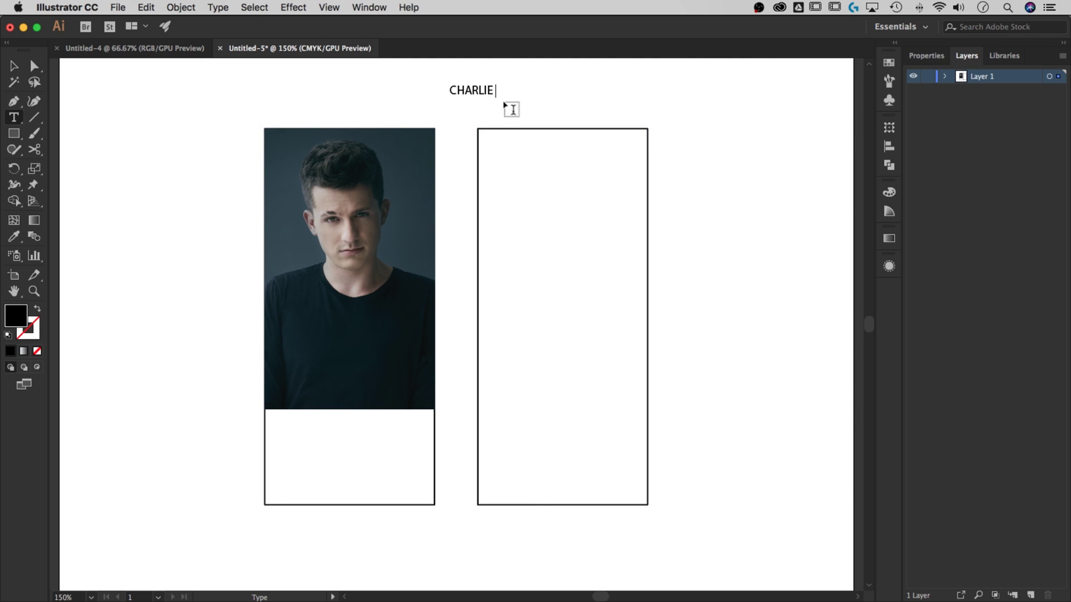
key("Return")
type("PUTH")
Format the whole name as Bebas Neue Book at 40 pt with 50 tracking.
key("super+a")
left_click(925, 55)
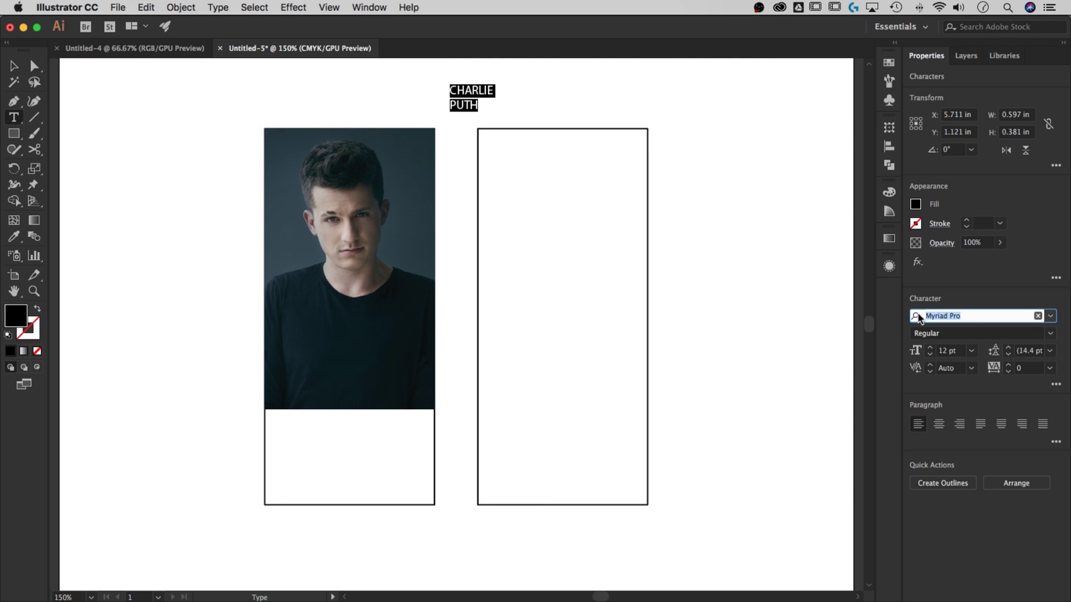
type("beb")
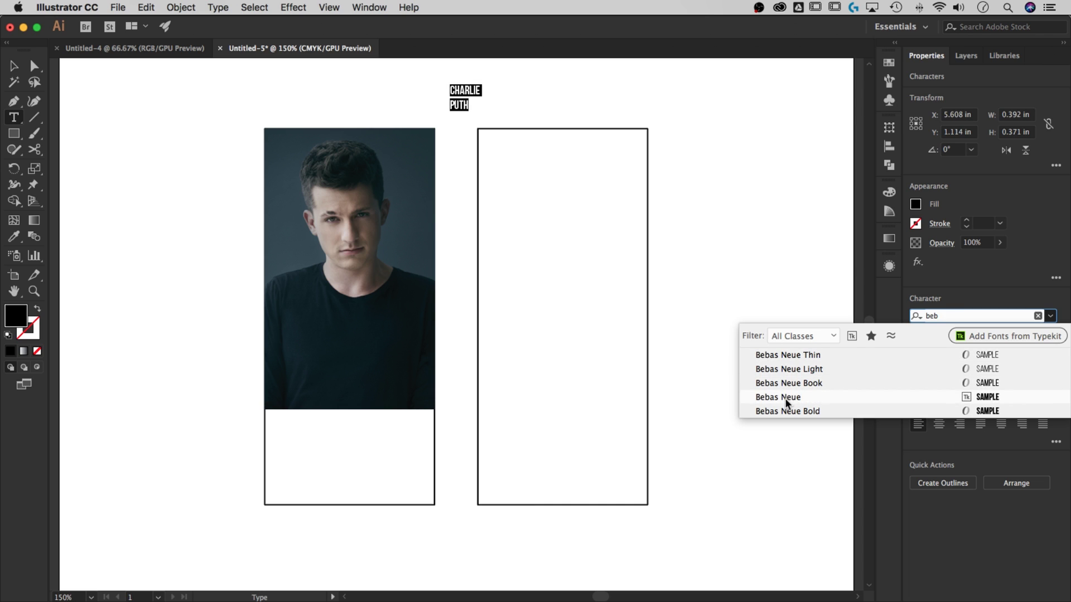
left_click(792, 386)
type("40")
key("Return")
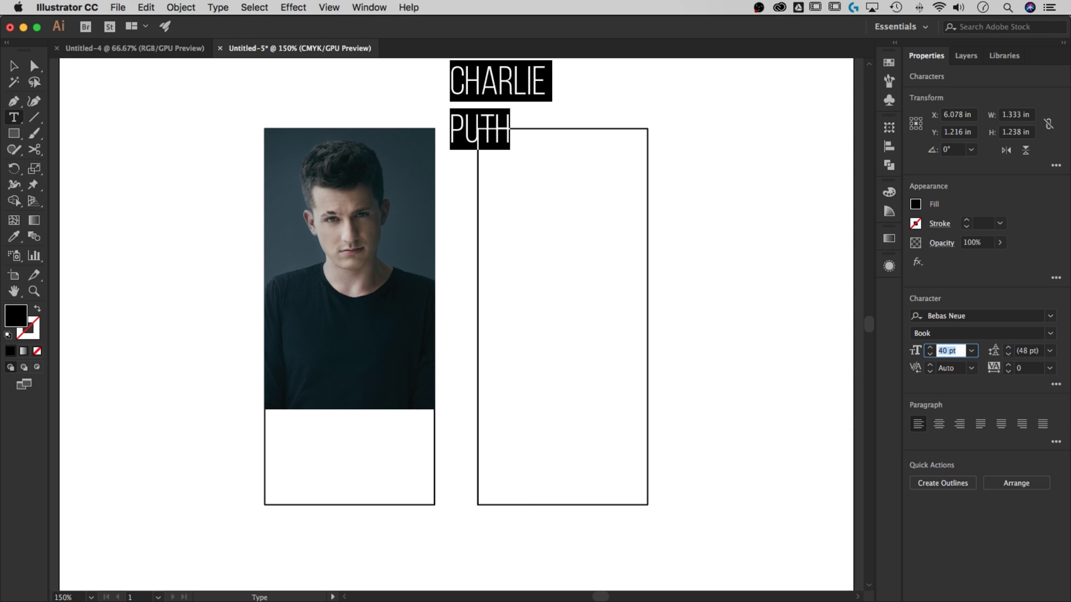
type("50")
key("Return")
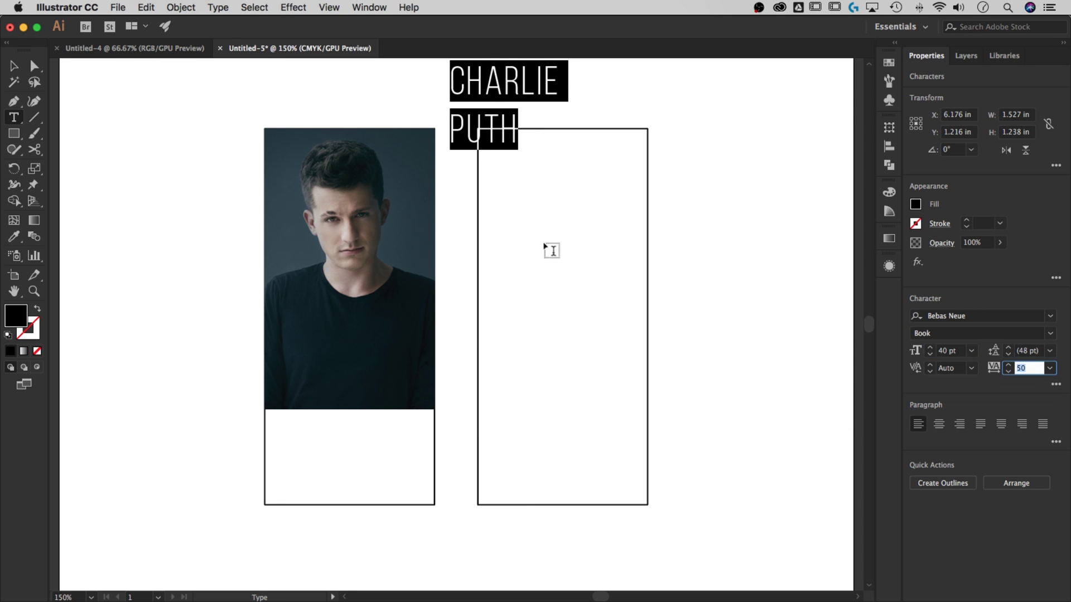
Move the name onto the lower part of the left card's photo with a white fill and 33 pt leading.
key("Escape")
left_click_drag(511, 79, 414, 317)
left_click(889, 211)
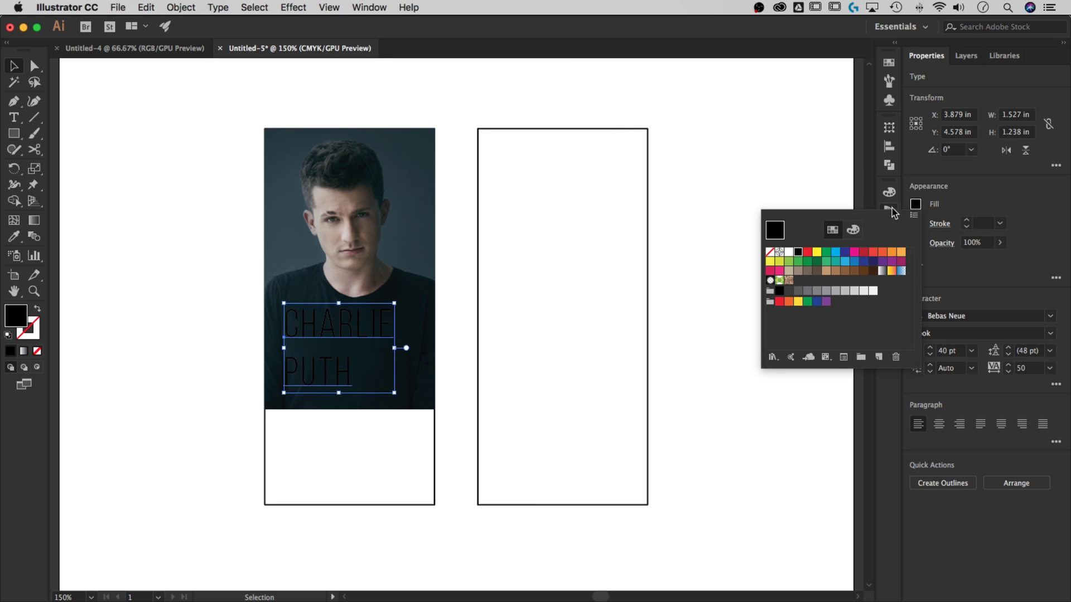
left_click(788, 252)
left_click(366, 321)
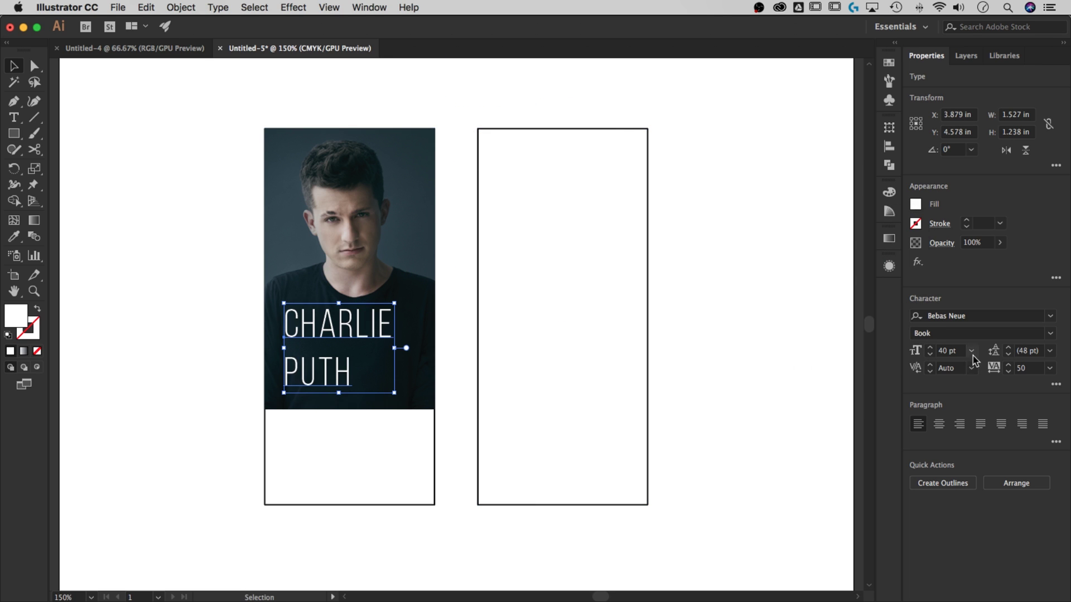
left_click(774, 375)
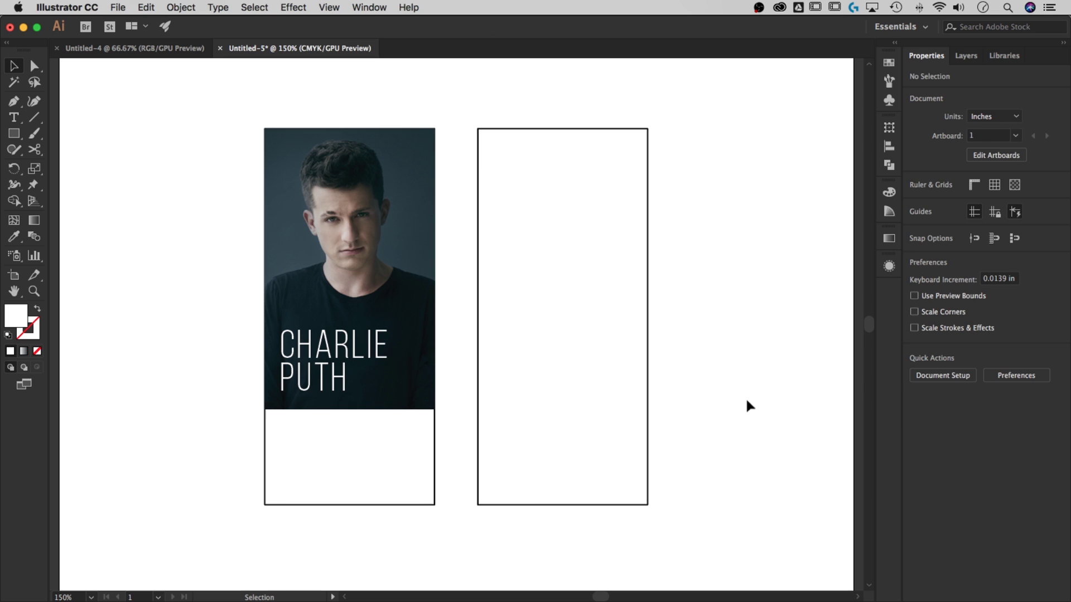
Set the name's font style to Book and its tracking to 25.
left_click(384, 356)
left_click(1050, 333)
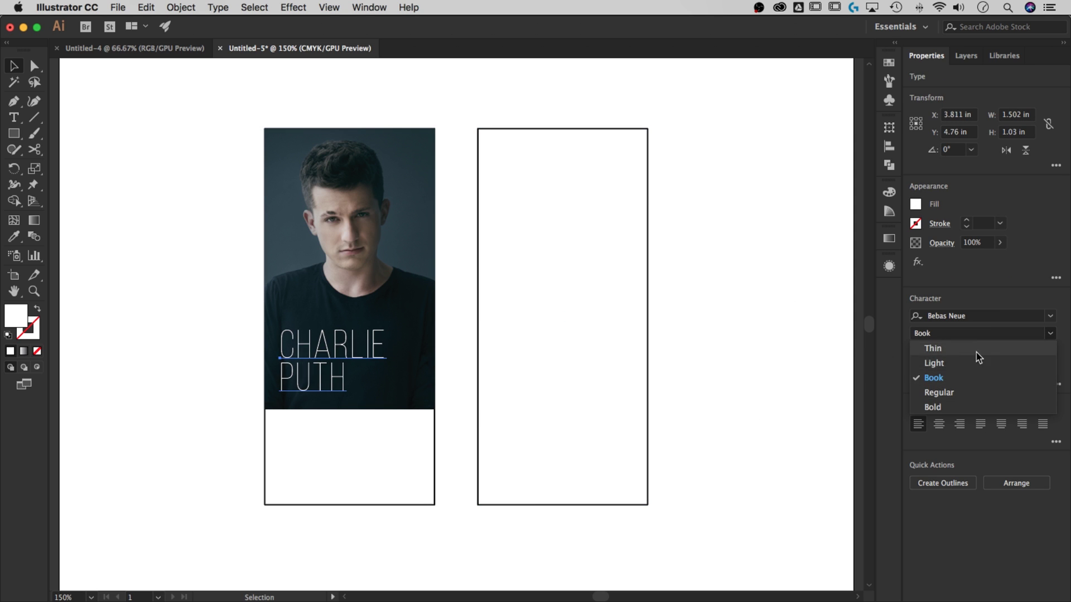
left_click(973, 379)
double_click(1028, 351)
double_click(1021, 369)
type("25")
key("Return")
left_click(129, 101)
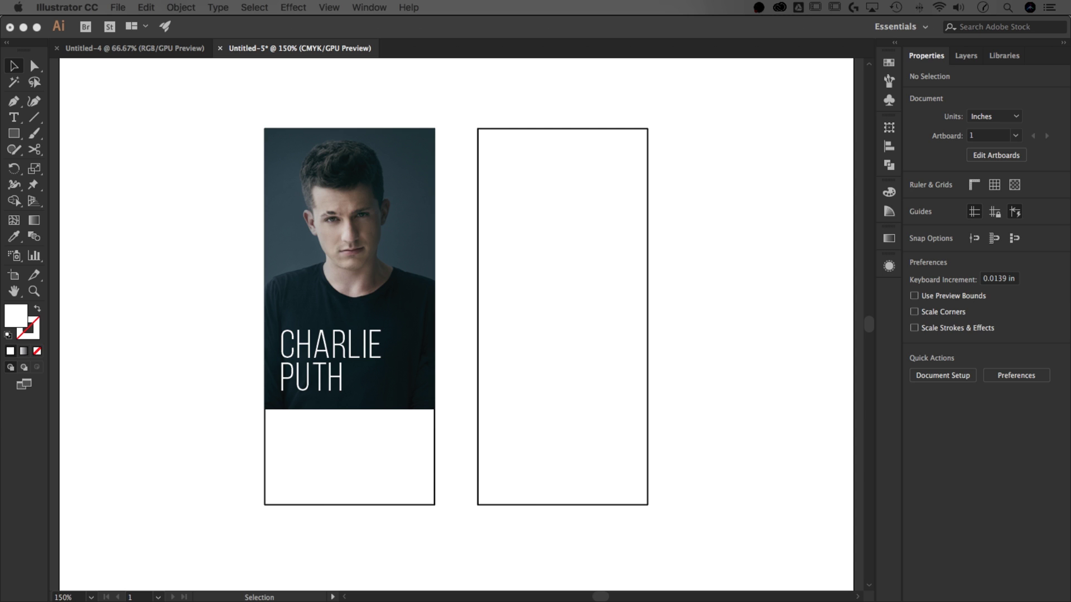
Delete the blank right rectangle and put a duplicate of the finished left card in its place.
left_click(590, 406)
key("Delete")
left_click_drag(461, 467, 301, 312)
left_click_drag(346, 208, 550, 206)
Replace the name on the right card with "HAILEE STEINFELD".
key("super+shift+a")
double_click(538, 338)
key("super+a")
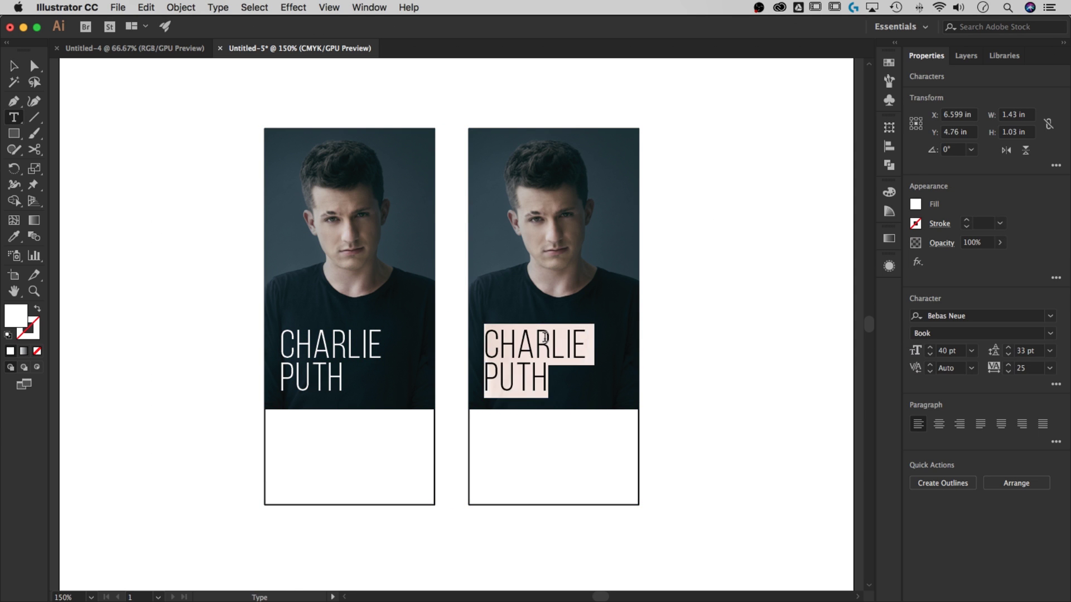
type("HAILEE STEINFELD")
key("Escape")
Reduce the font size of both names to 38 pt.
left_click(357, 345, "shift")
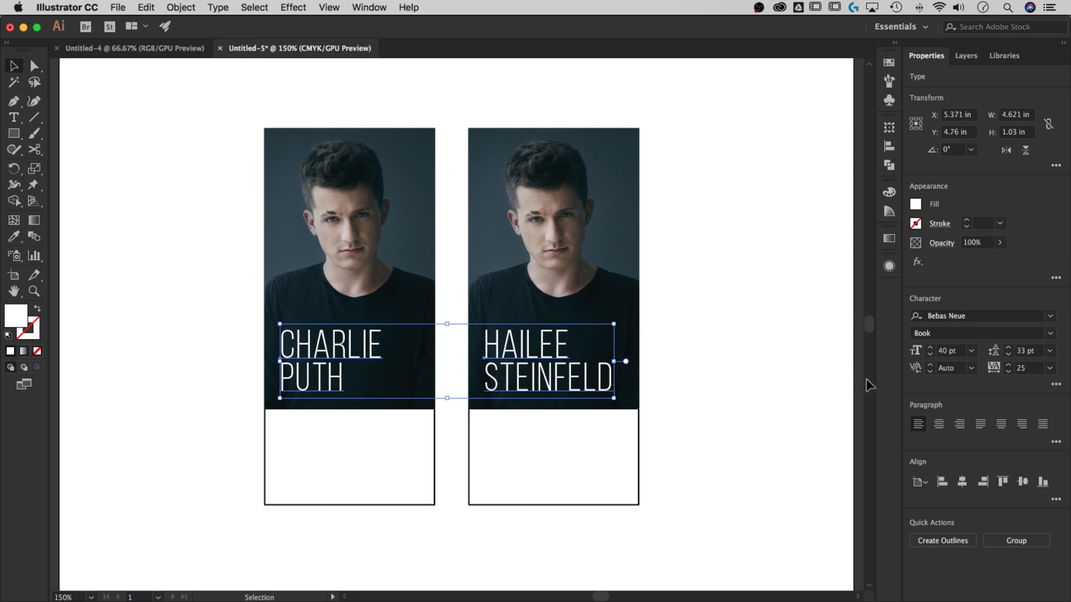
key("Down")
key("Down")
left_click(705, 303)
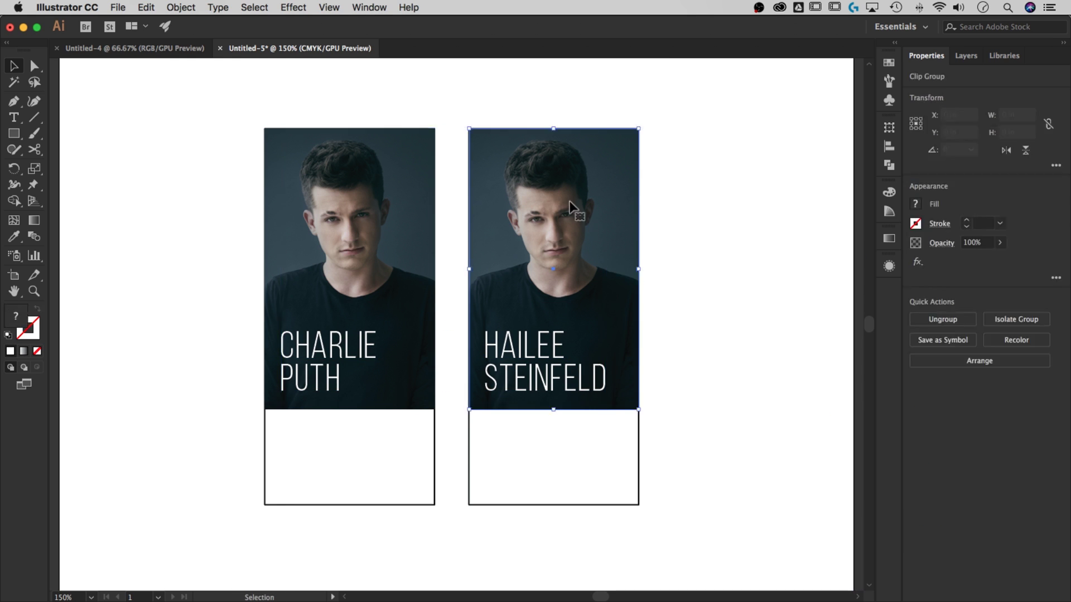
Scale and position the long-haired woman's portrait in the right card's clipping group in place of the duplicated photo.
double_click(573, 203)
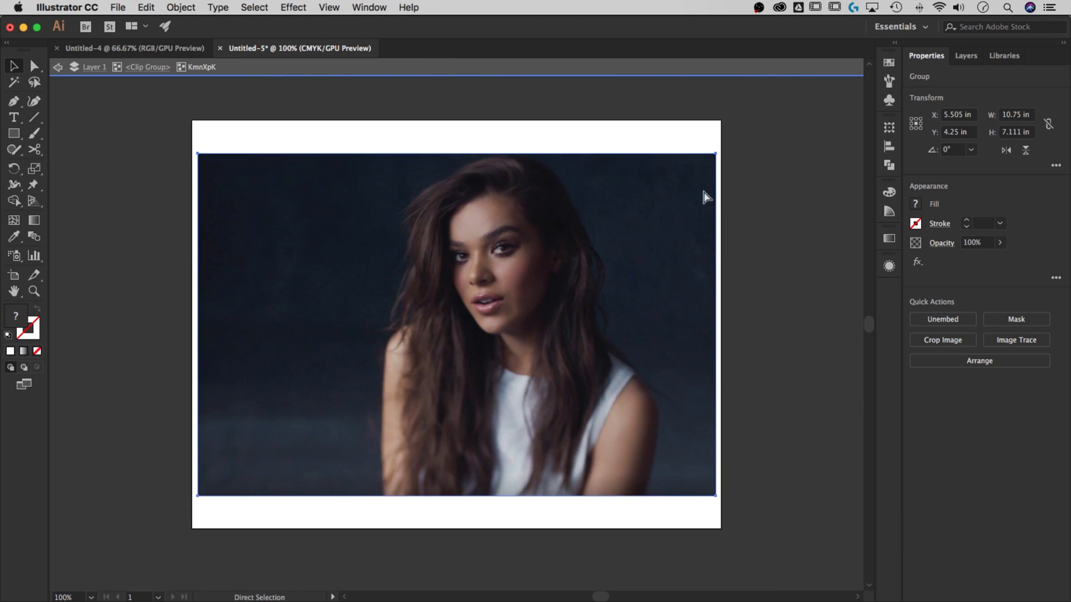
left_click_drag(715, 154, 538, 270)
left_click_drag(504, 292, 561, 212)
left_click_drag(592, 297, 726, 452)
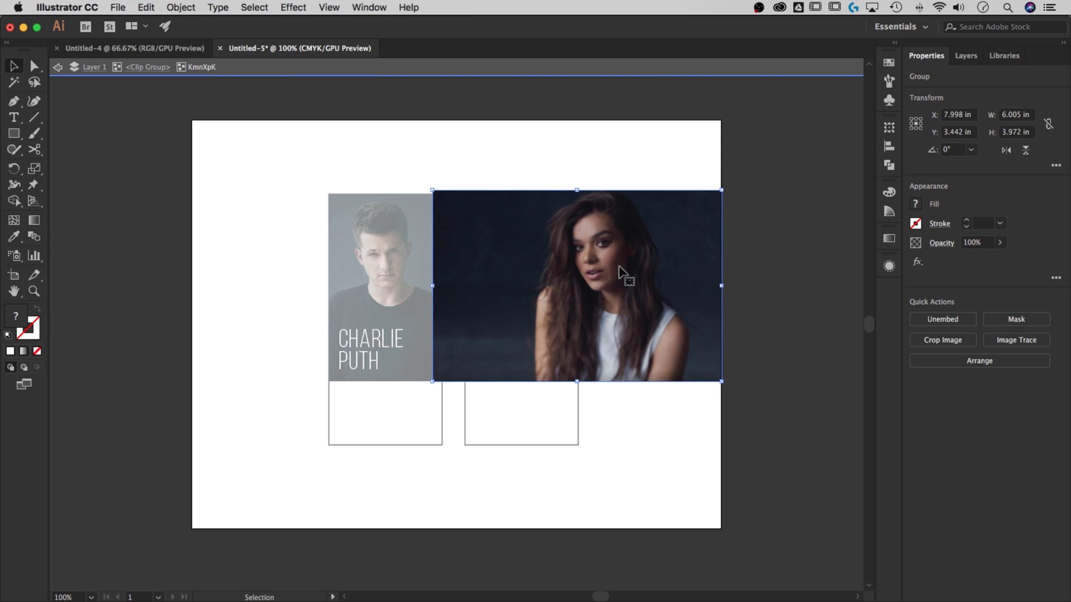
left_click_drag(620, 268, 564, 267)
left_click_drag(571, 269, 549, 269)
key("Return")
left_click(104, 320)
double_click(664, 173)
Enlarge the man's portrait inside the left card's clipping group and compare both cards up close.
key("super+equal")
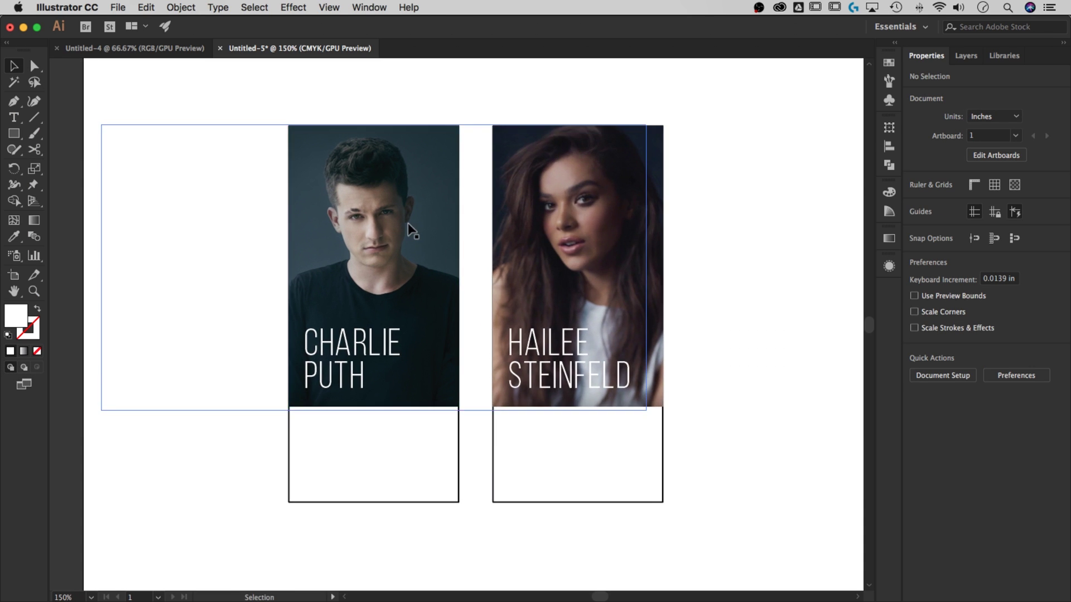
double_click(407, 227)
left_click_drag(700, 151, 697, 437)
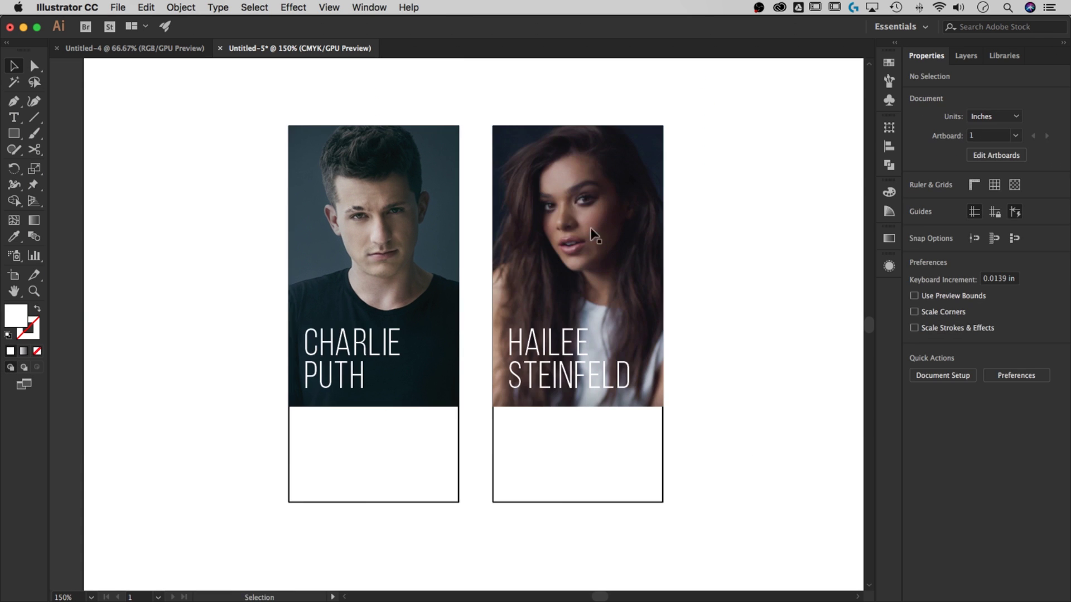
key("super+equal")
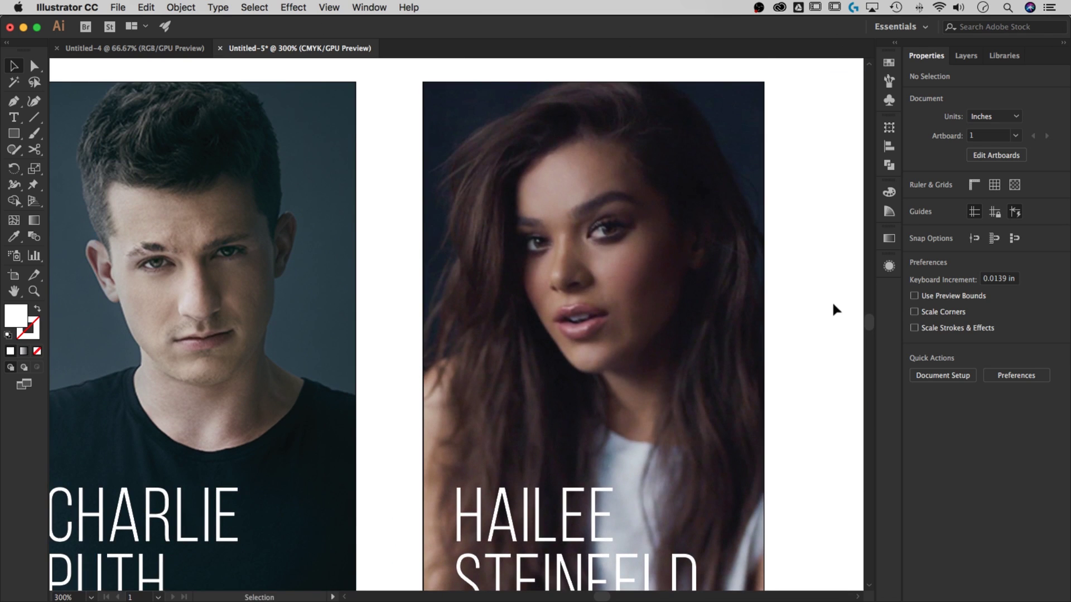
key("super+minus")
key("super+minus")
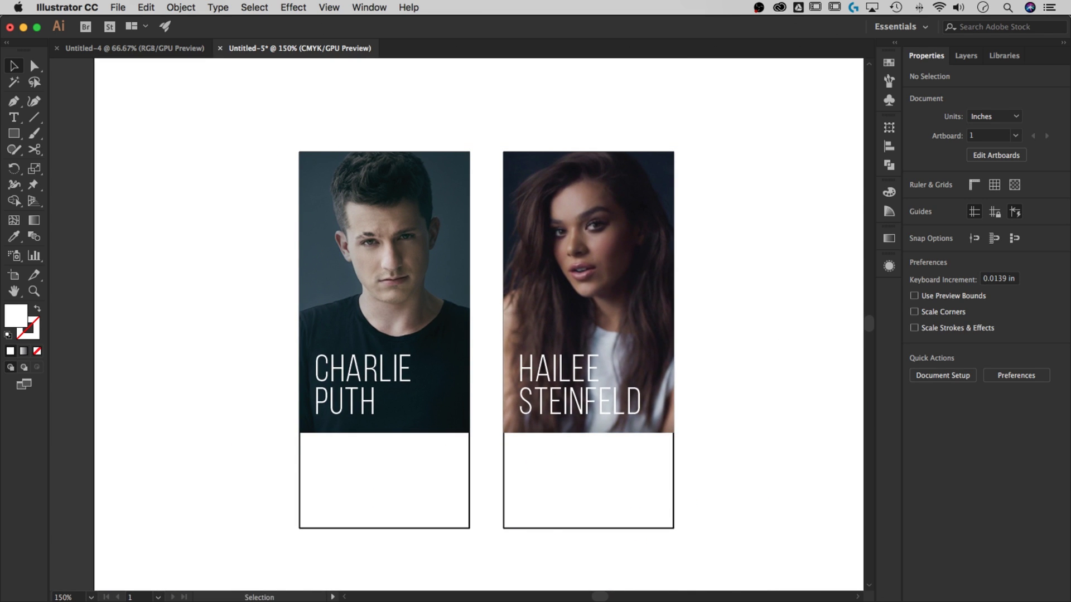
Delete the photo inside the right card's clipping group.
left_click_drag(848, 387, 466, 215)
left_click_drag(443, 184, 741, 367)
key("super+x")
double_click(590, 259)
key("Delete")
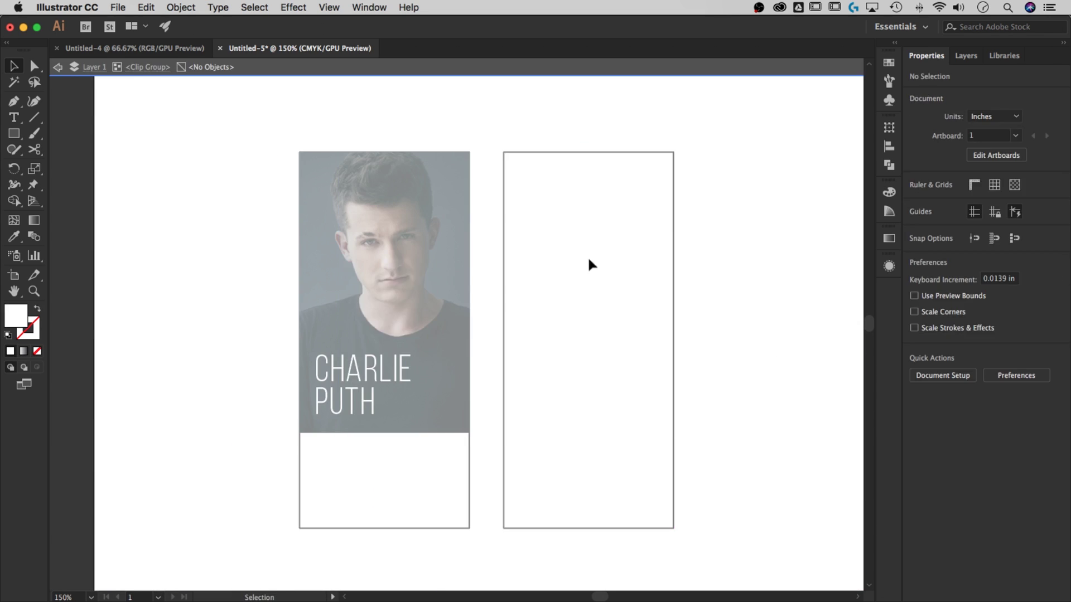
Paste the plaid-shirt portrait into the right card's clipping group and scale and position it to fill the mask.
key("super+v")
left_click_drag(566, 259, 748, 146)
left_click_drag(348, 389, 216, 439)
left_click_drag(560, 315, 570, 314)
key("Escape")
key("Escape")
Shrink the left card's photo to about 7.84 in wide inside its clipping group and recenter the man.
double_click(411, 240)
double_click(411, 240)
key("Escape")
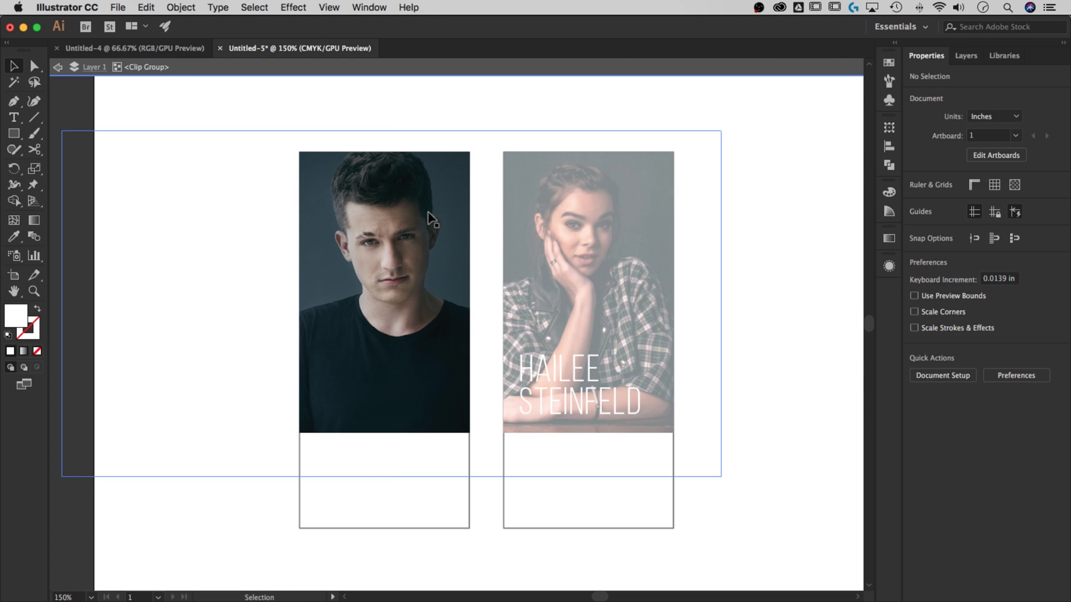
left_click(428, 214)
left_click_drag(721, 131, 693, 145)
left_click_drag(692, 461, 659, 443)
left_click_drag(398, 293, 408, 294)
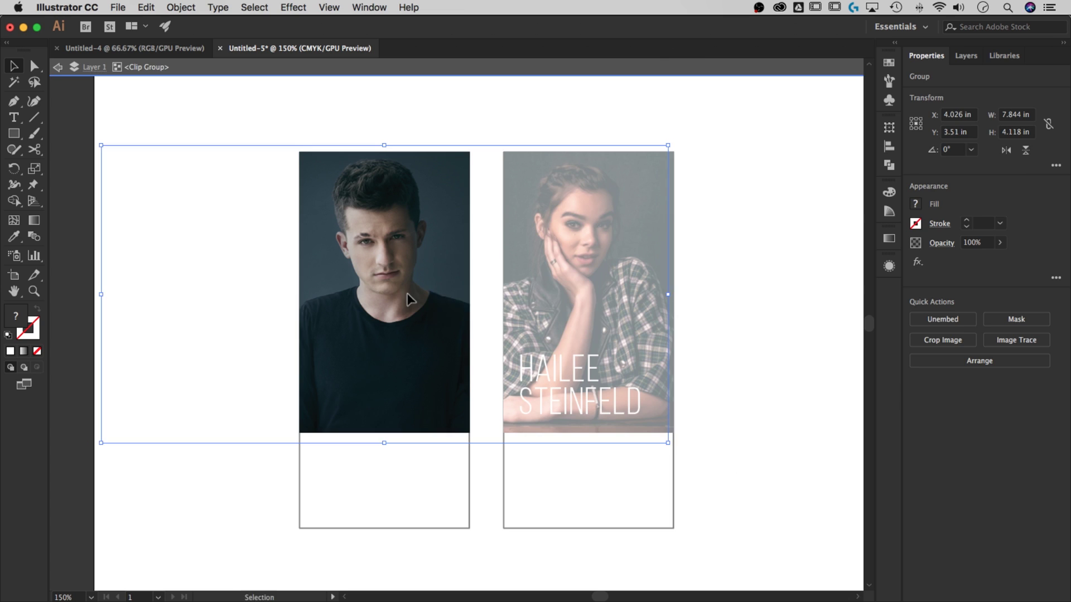
key("Escape")
Draw a horizontal line about 2.35 in long across the white lower area of the left card.
key("backslash")
left_click_drag(285, 459, 452, 458)
key("v")
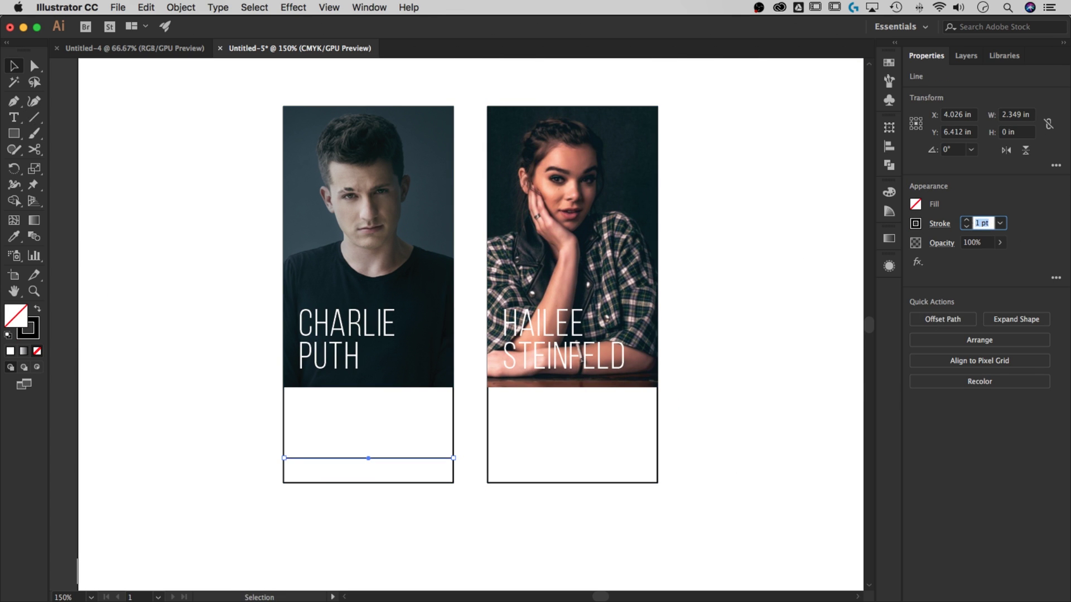
left_click(683, 402)
left_click(394, 459)
Add the text 23434 below the left card's horizontal line and shrink it to fit the narrow bottom strip.
key("t")
left_click(355, 500)
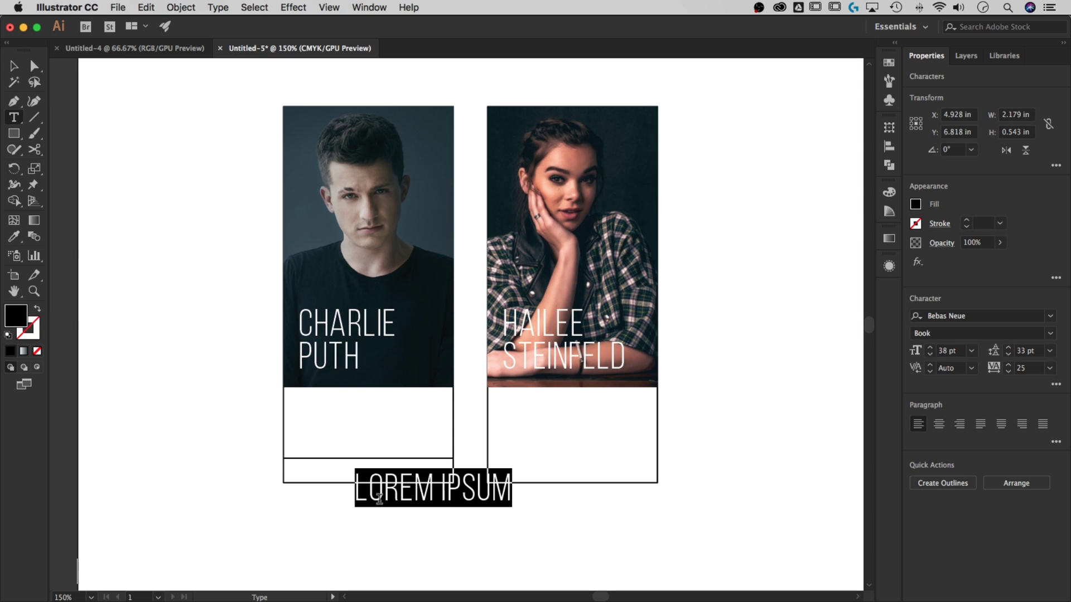
type("23434")
key("Escape")
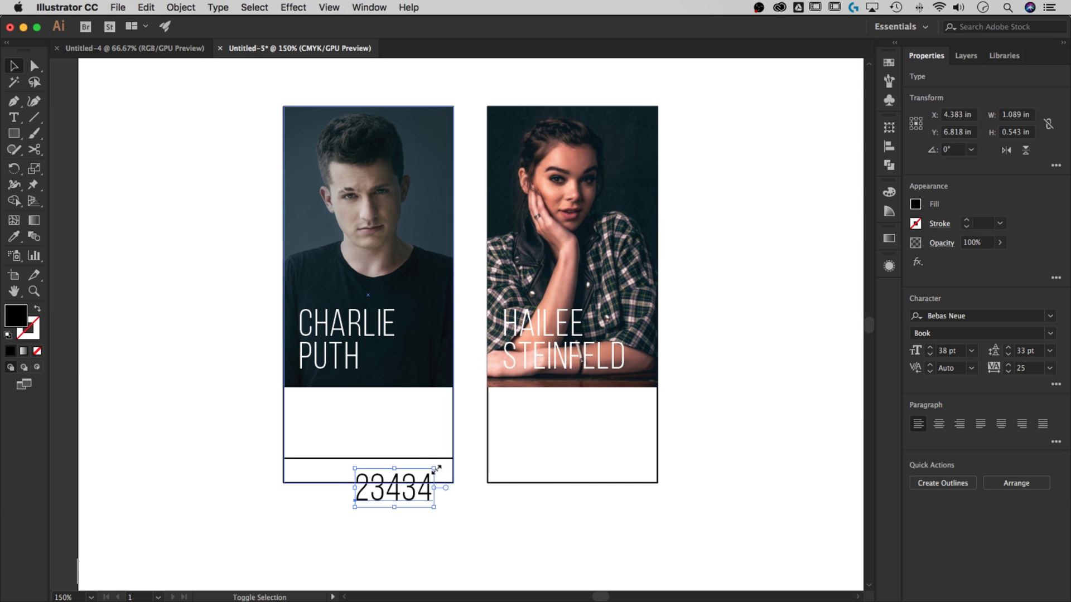
left_click_drag(434, 468, 383, 464)
left_click(418, 459, "shift")
left_click(938, 330)
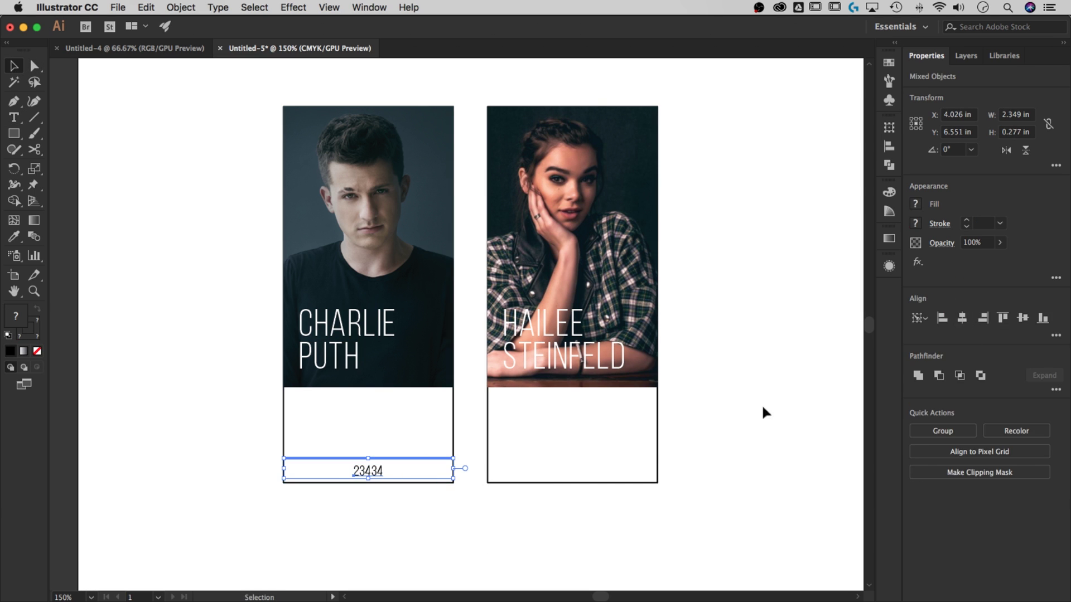
Center the number 23434 on the left card's horizontal line and fill it with red.
left_click(764, 410)
left_click(370, 471)
left_click(392, 461, "shift")
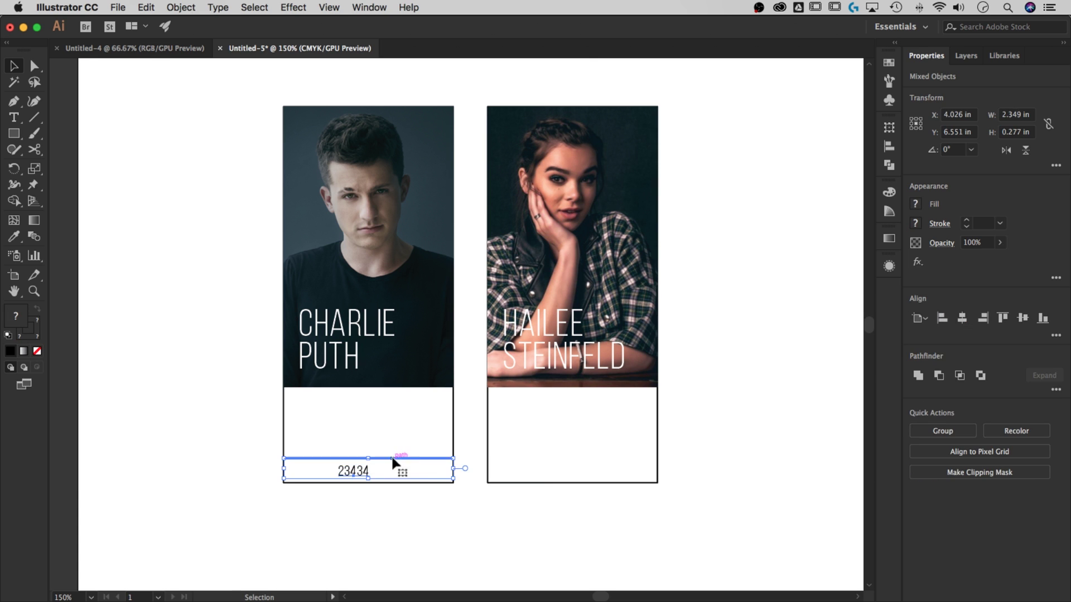
left_click(411, 463)
left_click(368, 471)
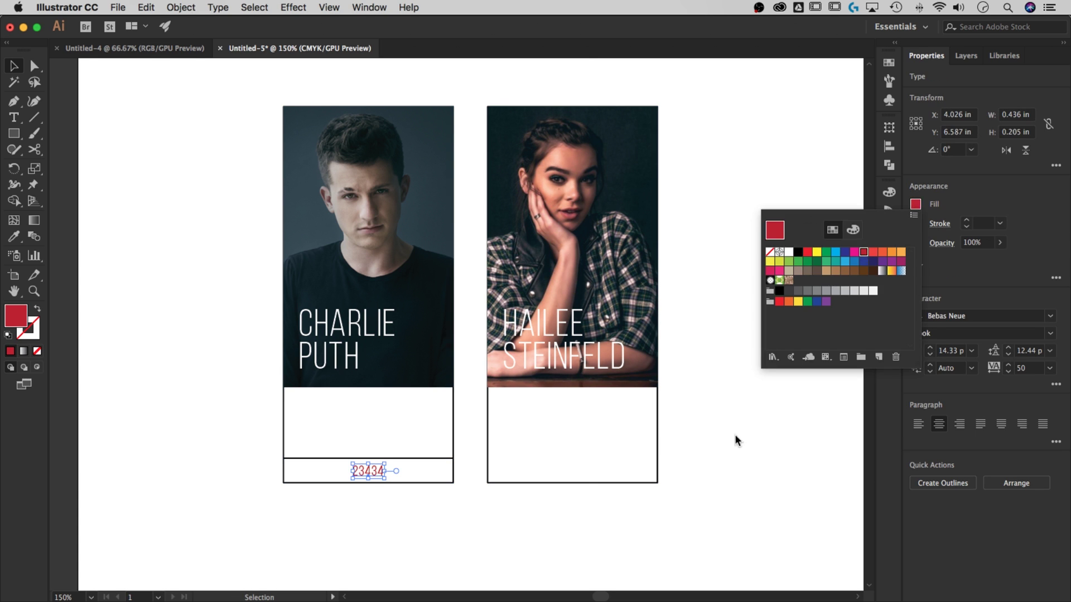
left_click_drag(379, 475, 387, 475)
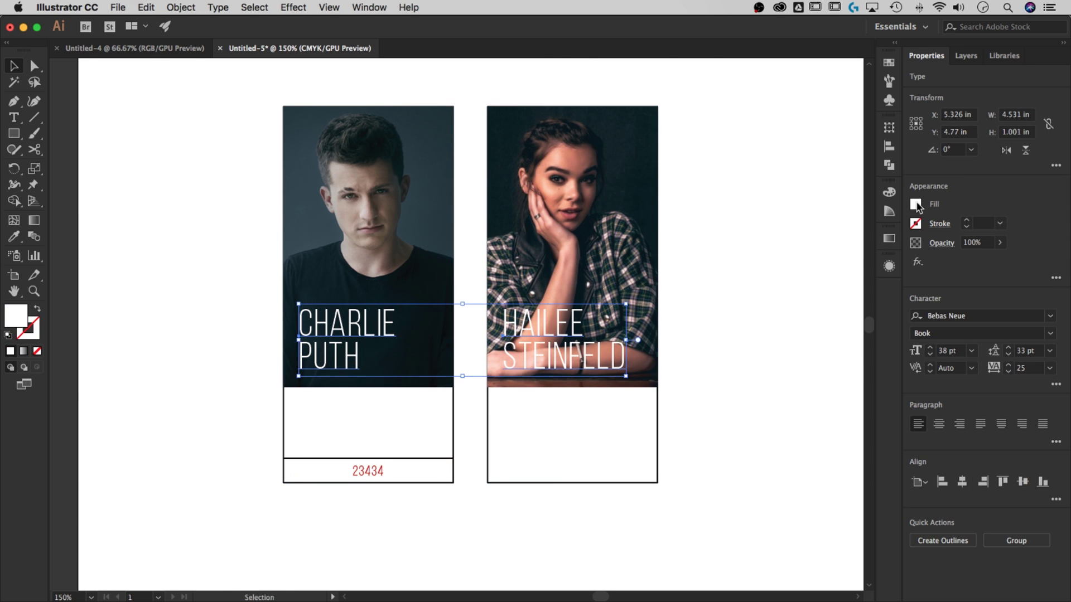
Fill both artist names with CMYK Yellow.
left_click(915, 203)
left_click(817, 252)
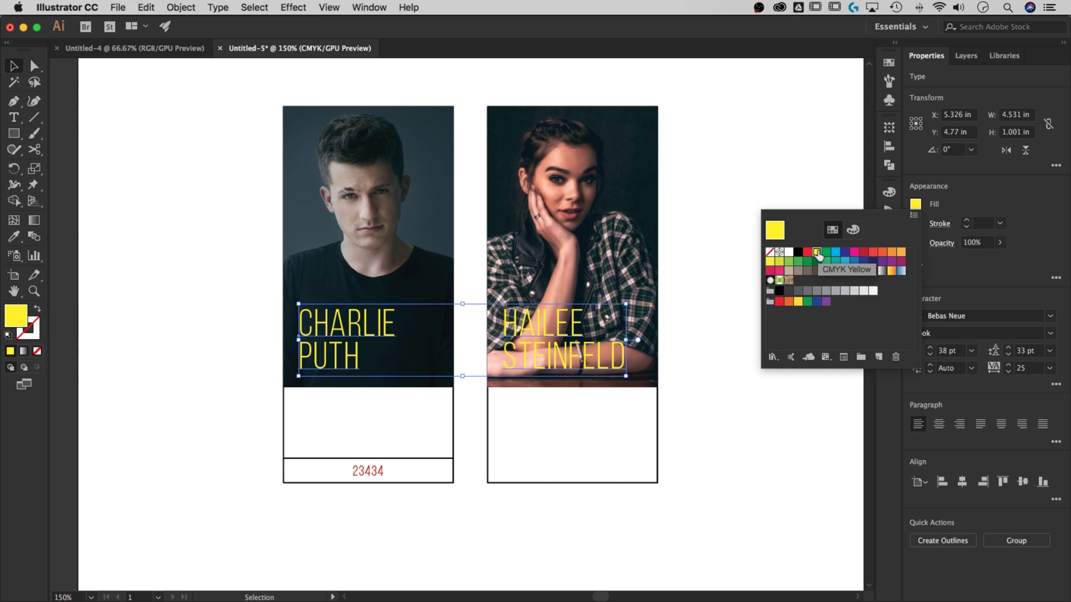
left_click(703, 223)
Draw a small rectangle beside the right card, fill it with a tone sampled from the woman's photo and shift it to golden yellow.
key("m")
left_click_drag(726, 209, 765, 258)
key("i")
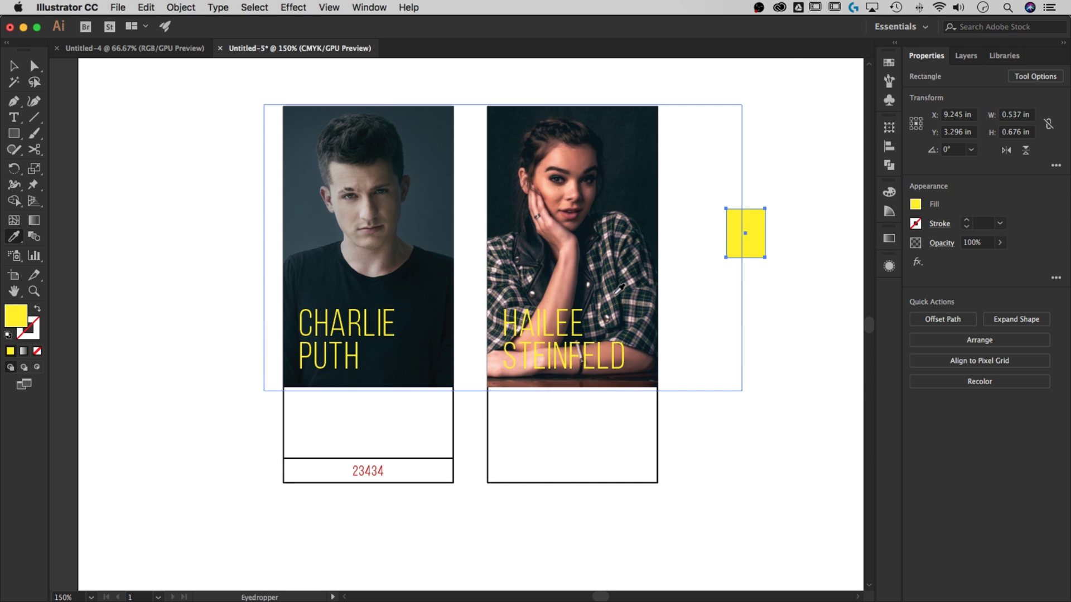
left_click(561, 156)
key("v")
left_click(915, 203)
left_click(833, 229)
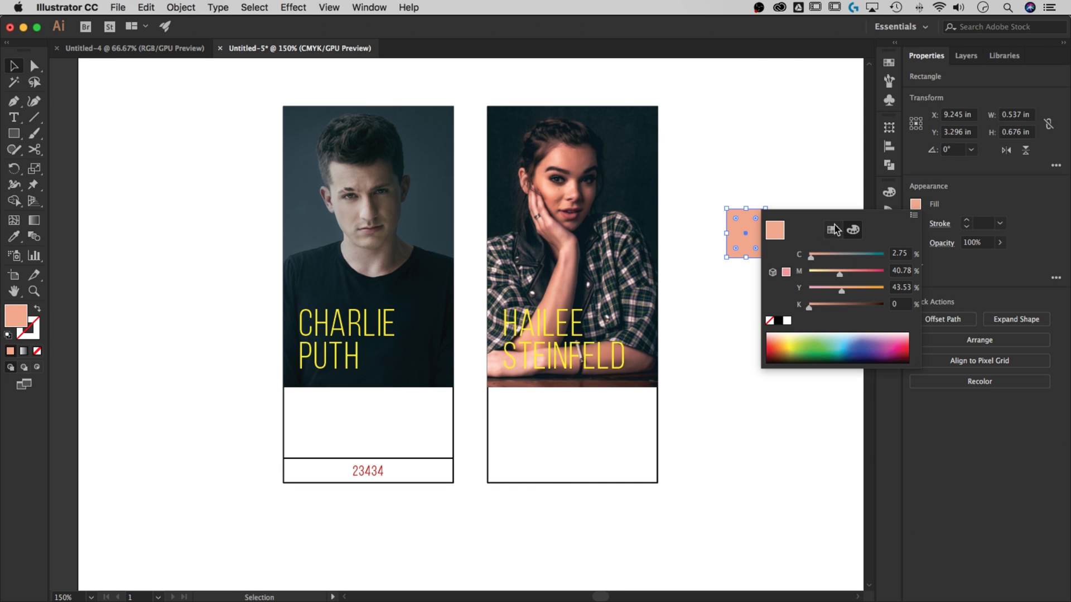
left_click_drag(822, 274, 820, 275)
left_click(697, 301)
Apply the swatch rectangle's golden yellow to both artist names and remove the rectangle.
left_click(563, 357)
left_click(347, 357, "shift")
key("i")
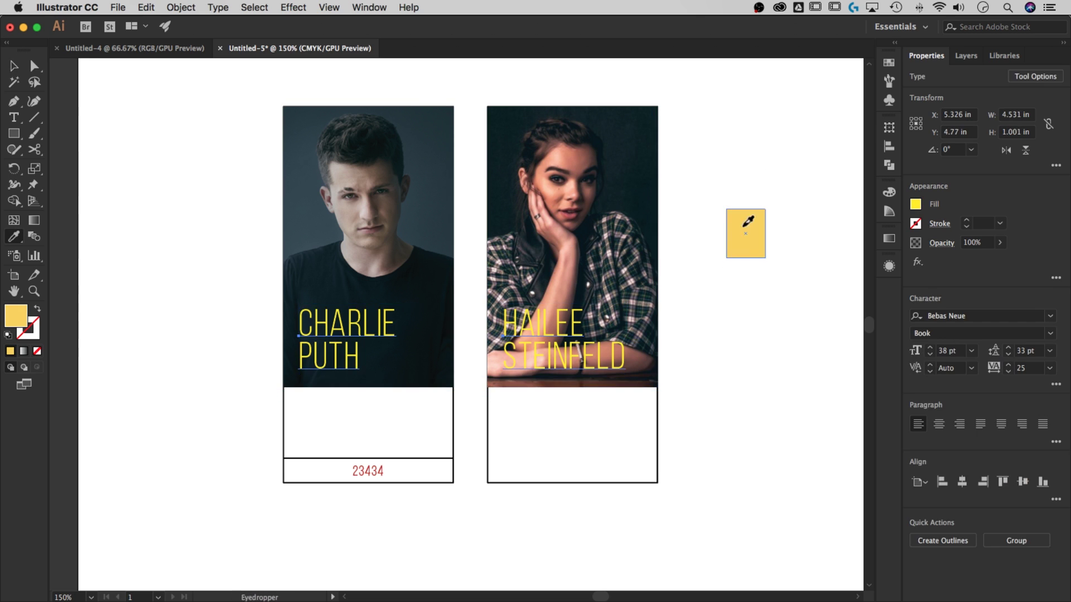
left_click(745, 223)
key("v")
left_click(772, 335)
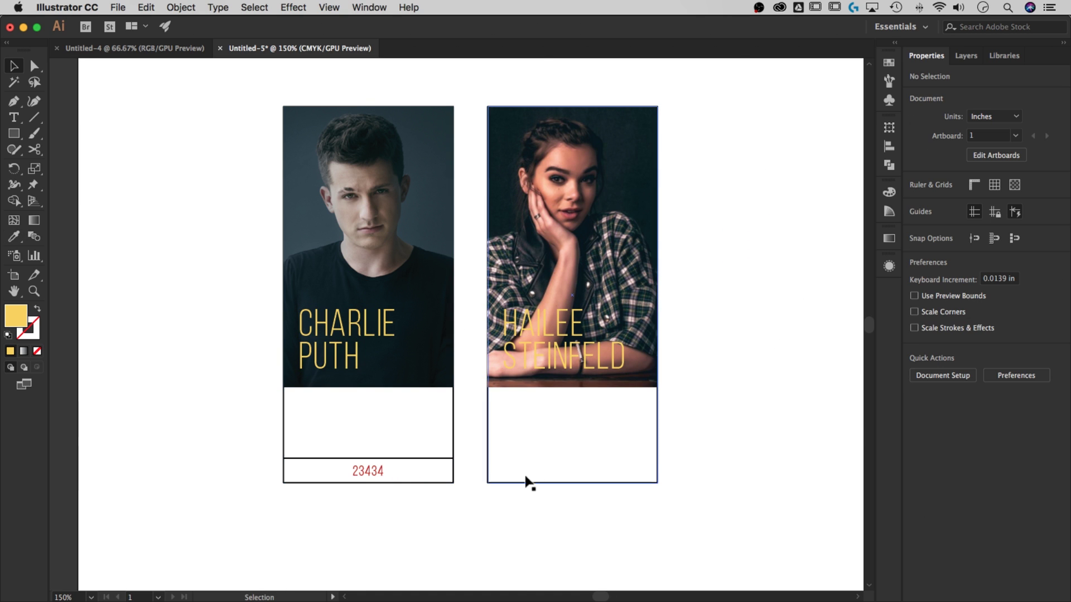
Add the centered three-line text THE / VOICENOTES / TOUR below the left card.
key("t")
left_click(438, 512)
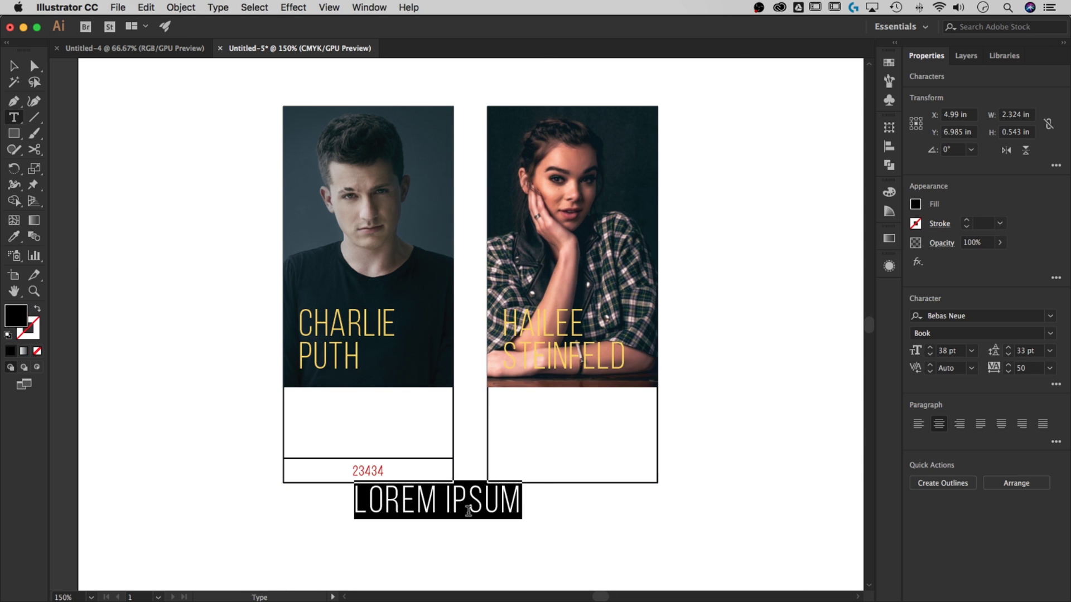
type("THE")
key("Return")
type("VOICENOTES")
key("Return")
type("T")
Set the words THE and TOUR to 20 pt and tighten the leading of the TOUR line.
left_click_drag(460, 500, 407, 502)
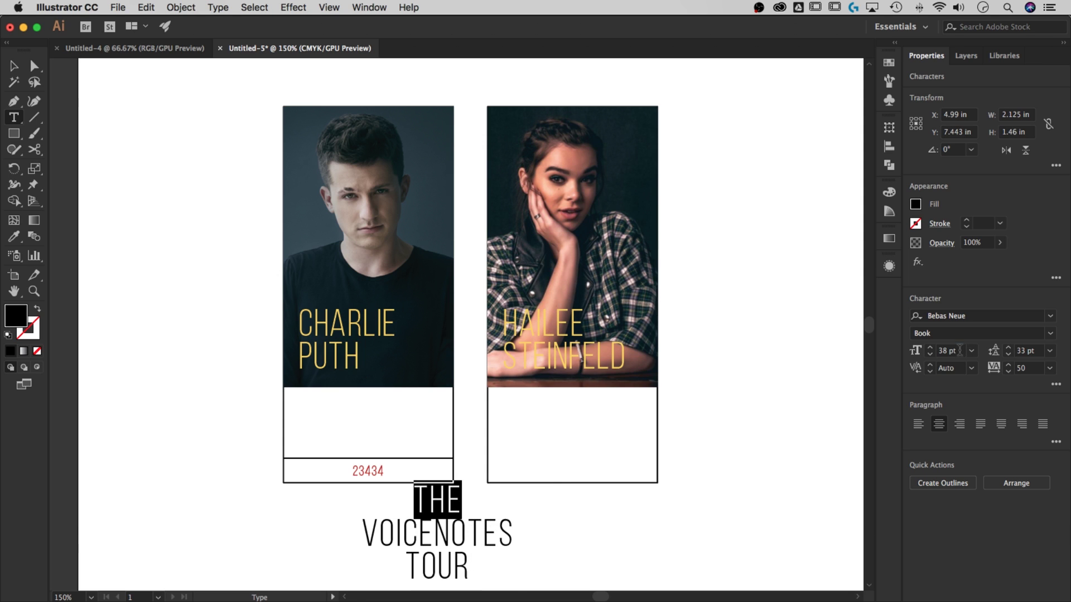
left_click_drag(960, 350, 924, 352)
key("shift+Down")
key("shift+Down")
left_click_drag(468, 562, 365, 563)
key("shift+Down")
key("shift+Down")
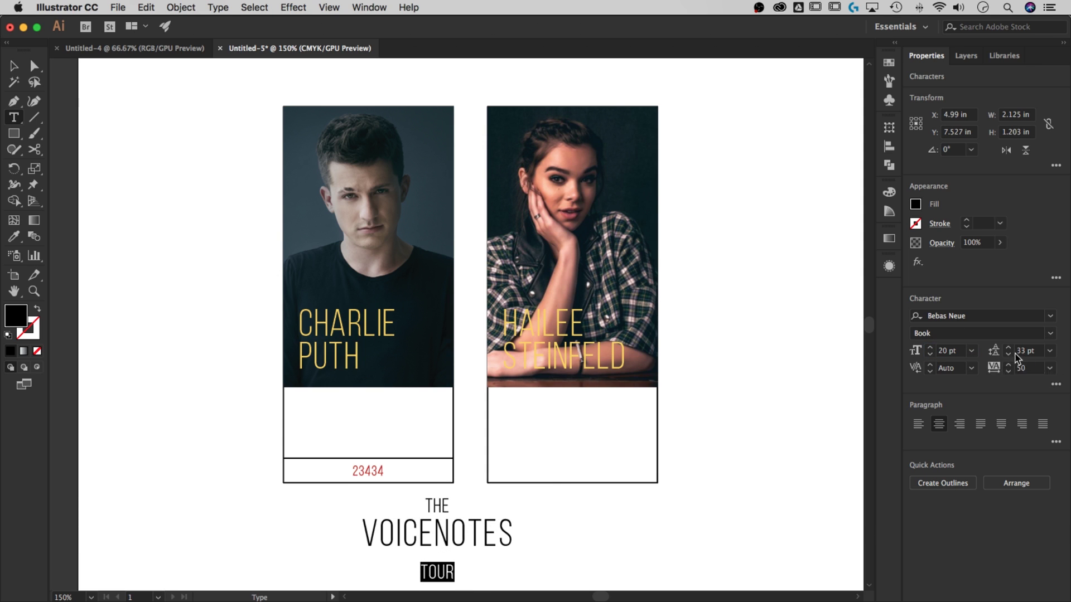
left_click(1008, 354, "shift")
left_click(1008, 354, "shift")
left_click(1008, 354, "shift")
left_click(1008, 348)
key("Escape")
Move the tour title into the left card's white area and shrink it to about 0.99 in wide.
left_click_drag(493, 533, 424, 418)
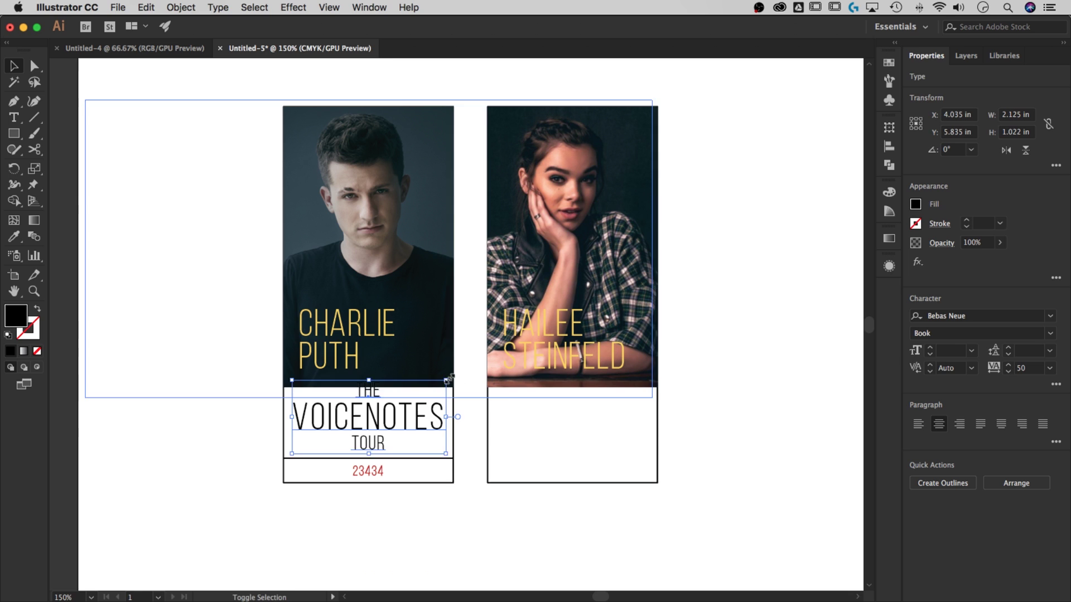
left_click_drag(445, 380, 404, 399)
left_click_drag(385, 420, 385, 412)
Delete the word THE and its line break from the tour title, keeping VOICENOTES above TOUR.
double_click(378, 410)
left_click(333, 409)
key("BackSpace")
key("BackSpace")
key("BackSpace")
key("BackSpace")
left_click(14, 66)
key("shift+Down")
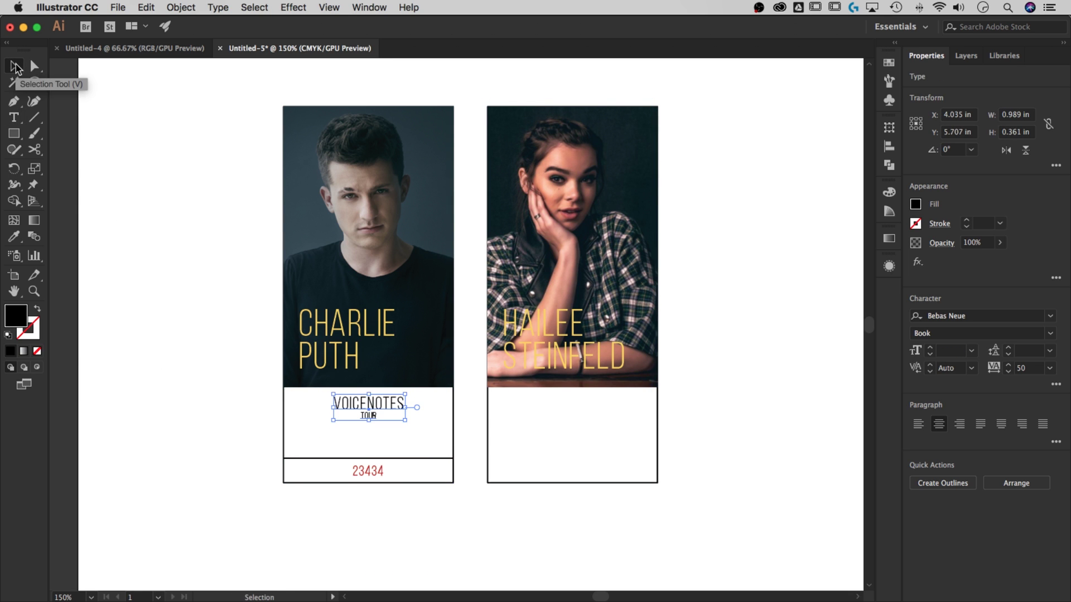
Center the tour title horizontally on the left card's divider line.
left_click(234, 312)
left_click(368, 410)
left_click(377, 458, "shift")
left_click(781, 421)
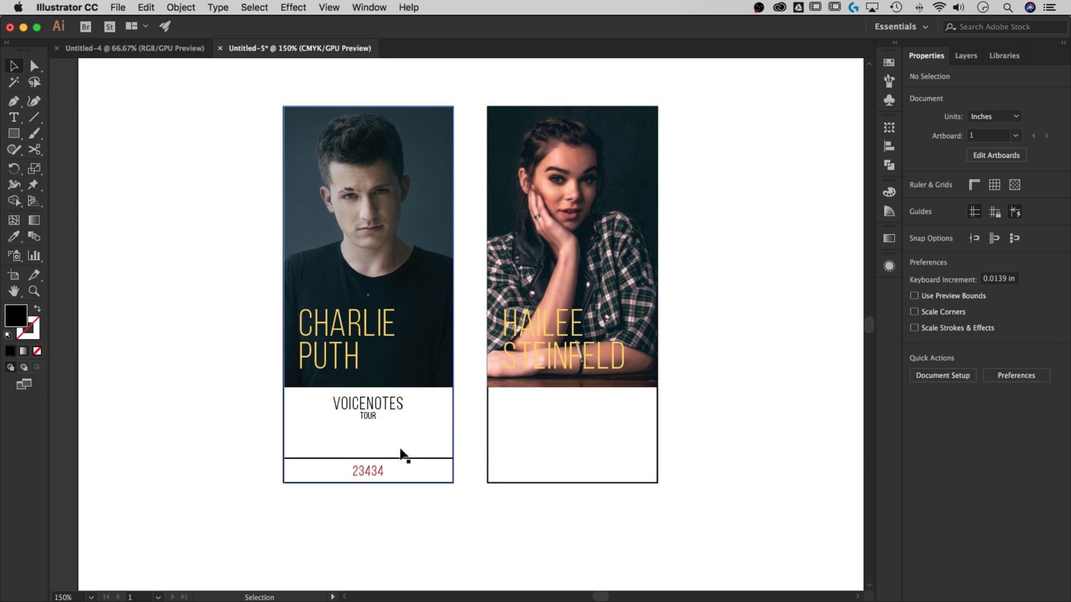
Draw a 0.5 pt horizontal line about 0.32 in long beside TOUR and place a copy on the word's other side.
key("backslash")
left_click_drag(400, 415, 401, 415)
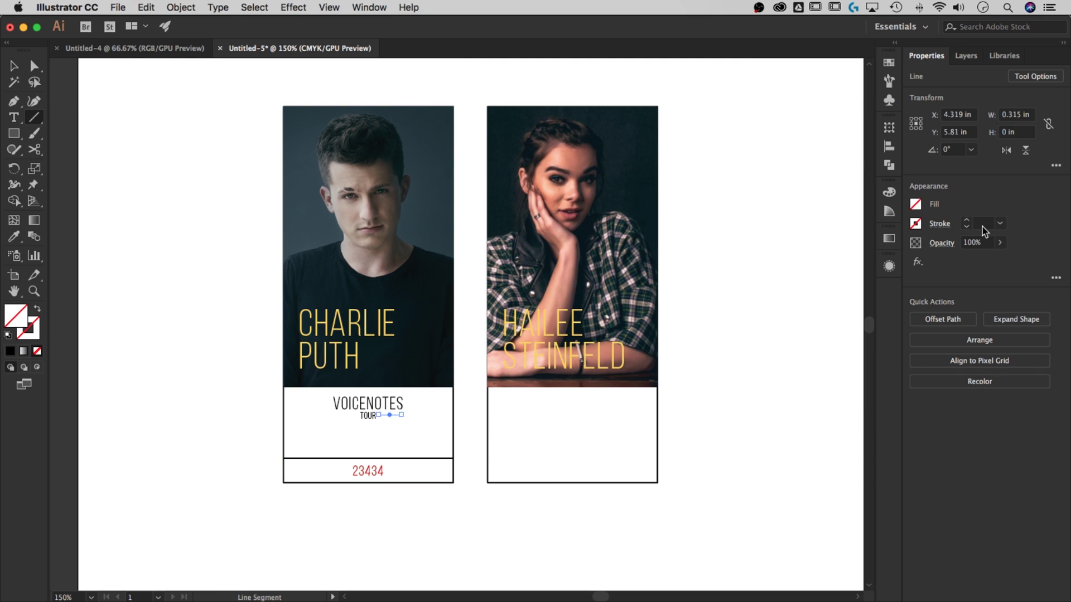
key("v")
scroll(303, 375, "left", 2)
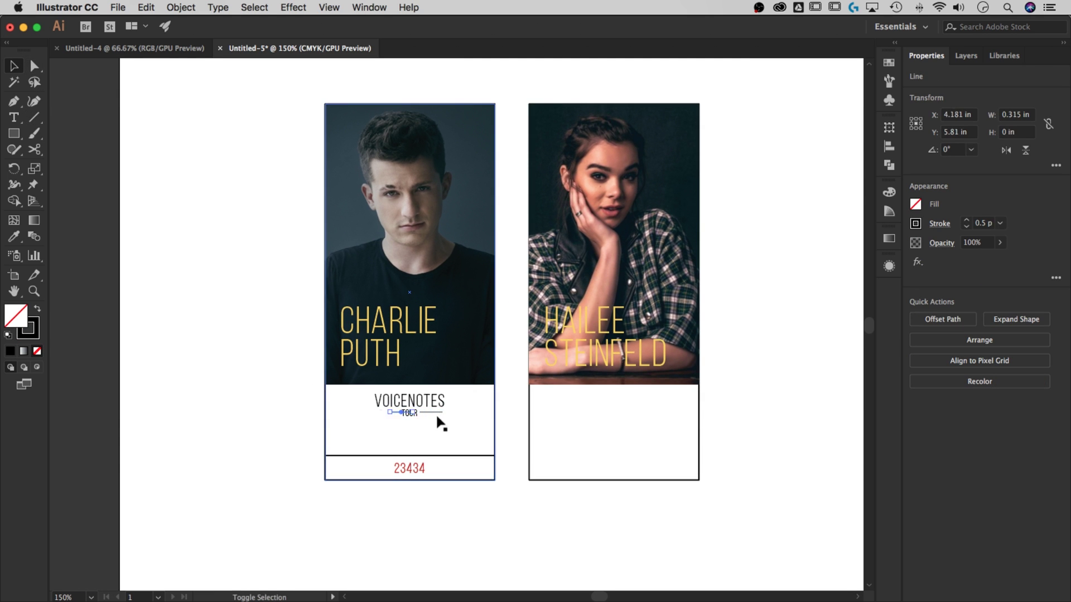
key("super+equal")
key("super+equal")
key("super+equal")
scroll(544, 318, "right", 2)
left_click(455, 335)
left_click(452, 333)
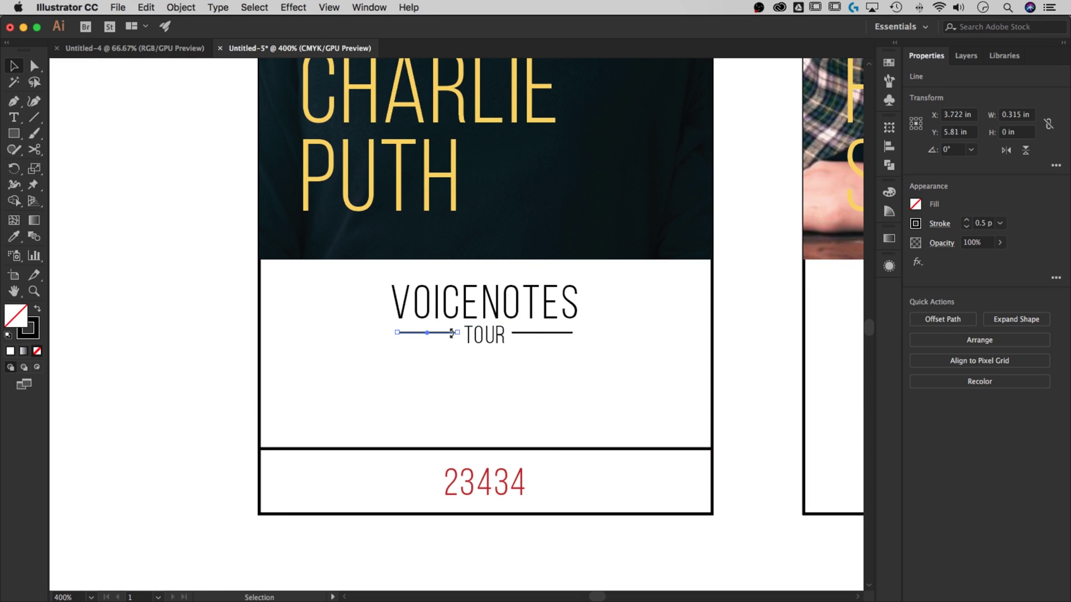
Group the two short lines, center them under VOICENOTES and adjust their height to the middle of TOUR.
left_click(539, 334, "shift")
key("super+g")
left_click(494, 303, "shift")
left_click(933, 334)
left_click(822, 357)
left_click(545, 334)
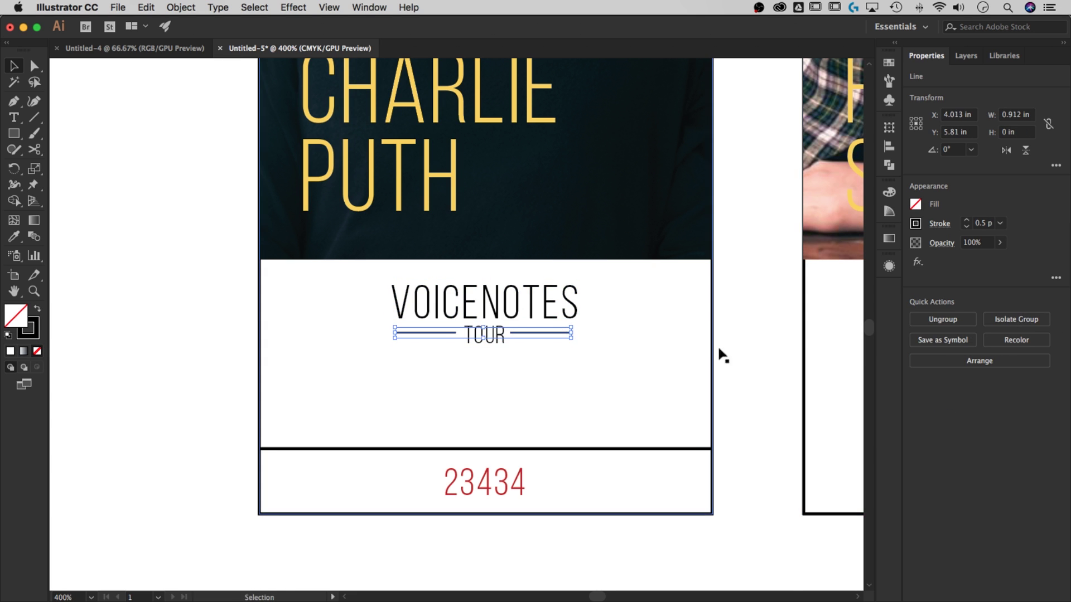
key("super+equal")
key("super+equal")
scroll(540, 330, "down", 3)
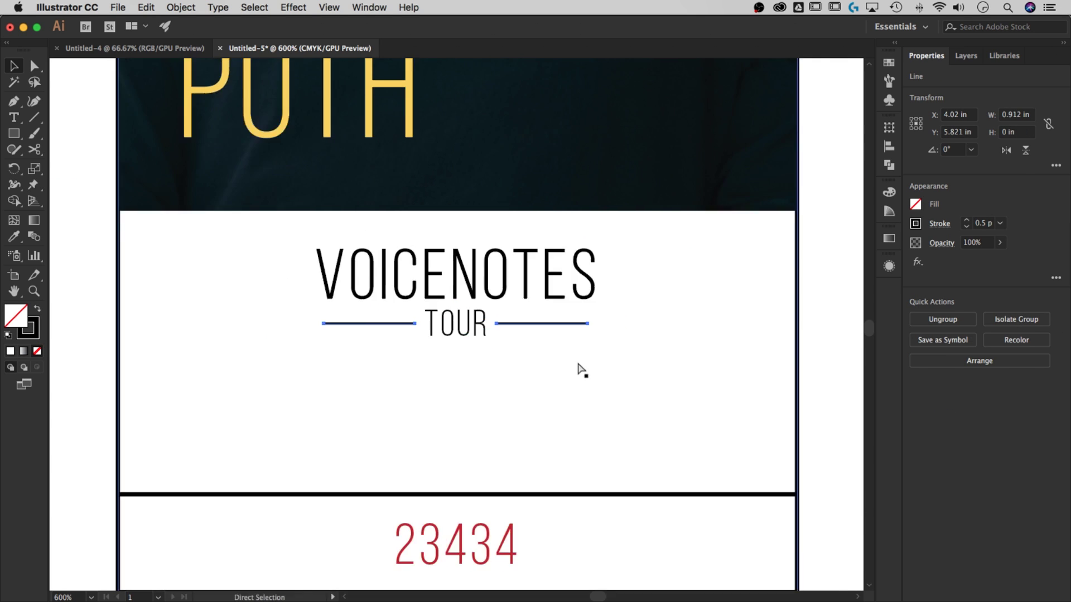
left_click(749, 409)
Add the label SECTION, scale it to about 9.31 pt and place it below the tour title near the left card's left edge.
scroll(616, 399, "down", 3)
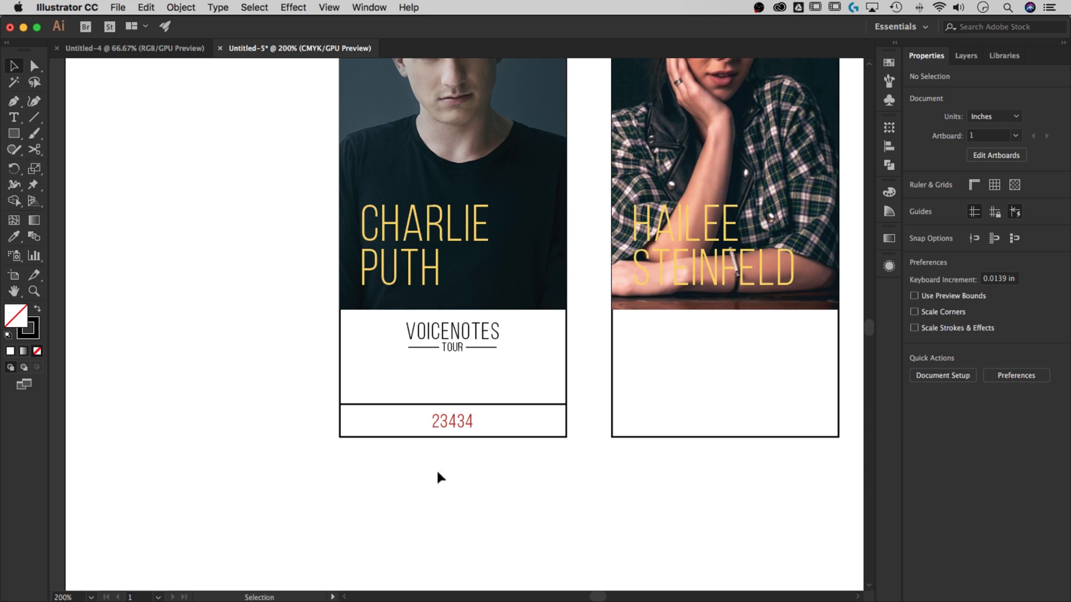
key("t")
left_click(419, 470)
type("SECITON")
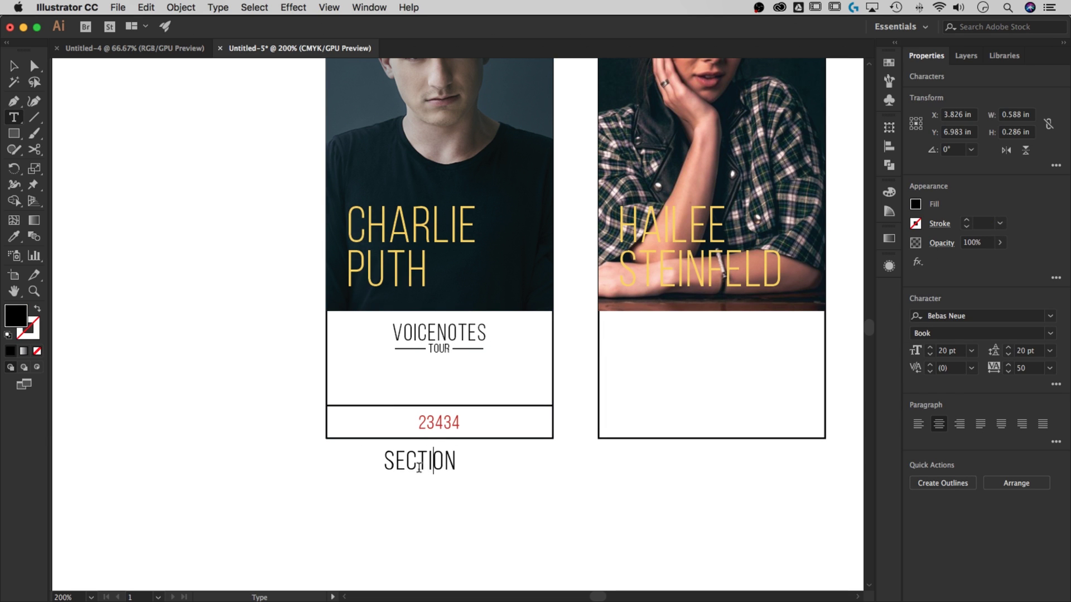
type("i")
left_click(443, 350)
key("v")
left_click_drag(430, 466, 374, 365)
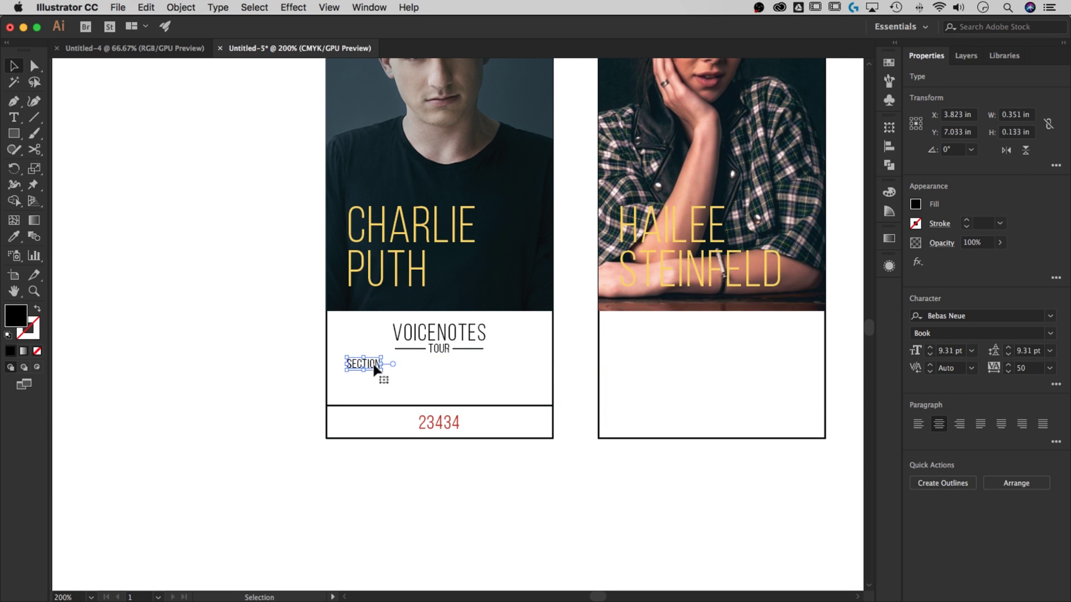
Add a bold letter A, enlarge it and place it directly beneath the SECTION label.
left_click(477, 458)
key("t")
left_click(454, 470)
type("A")
key("super+a")
left_click(1050, 333)
left_click(951, 406)
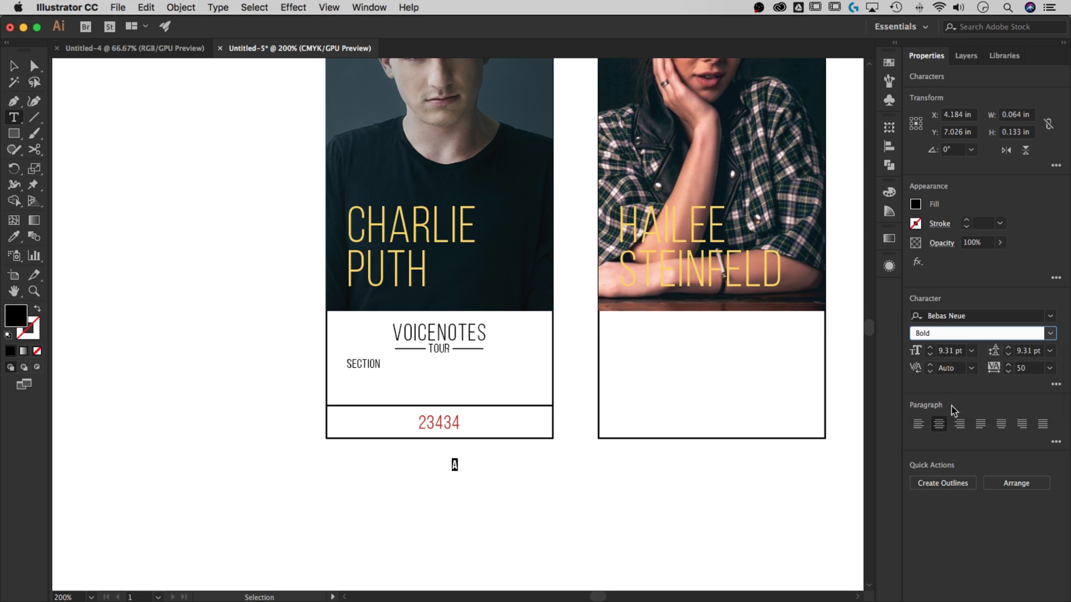
left_click(475, 498)
left_click_drag(456, 467, 381, 366)
key("Down")
key("Down")
left_click(414, 368)
Group VOICENOTES, TOUR and the two short lines, and nudge the group up slightly.
left_click(443, 349)
left_click(457, 335, "shift")
left_click(466, 349, "shift")
key("super+g")
key("Up")
key("Up")
key("Up")
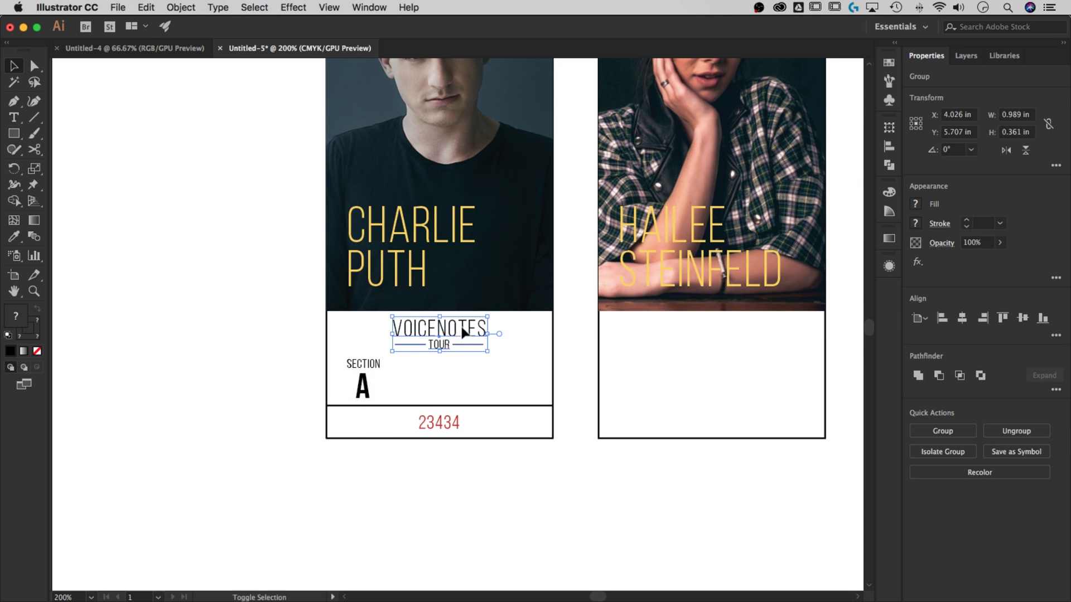
left_click(511, 345)
Raise the lower edge of the photo mask on both cards slightly, by the same amount.
scroll(510, 346, "right", 1)
double_click(518, 311)
left_click_drag(418, 311, 420, 295)
double_click(551, 344)
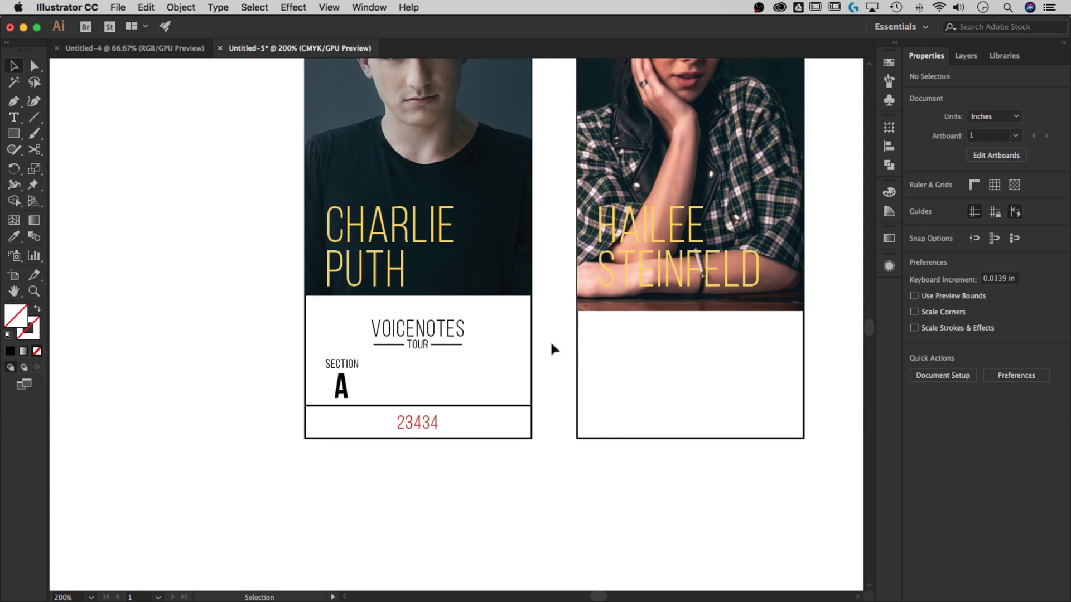
double_click(603, 306)
left_click_drag(690, 312, 690, 295)
double_click(551, 336)
left_click_drag(553, 333, 530, 357)
Nudge both artist names up and slightly left over their photos.
left_click(372, 274)
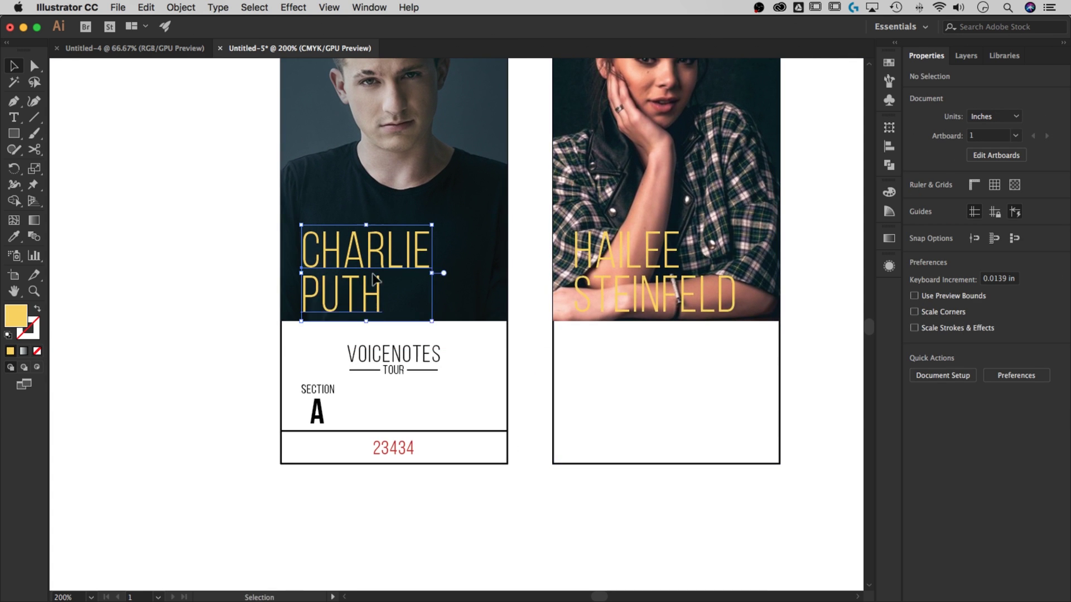
left_click(652, 281, "shift")
key("shift+Up")
key("Down")
key("Down")
left_click(534, 359)
left_click(597, 294)
left_click(324, 283, "shift")
key("Left")
key("Left")
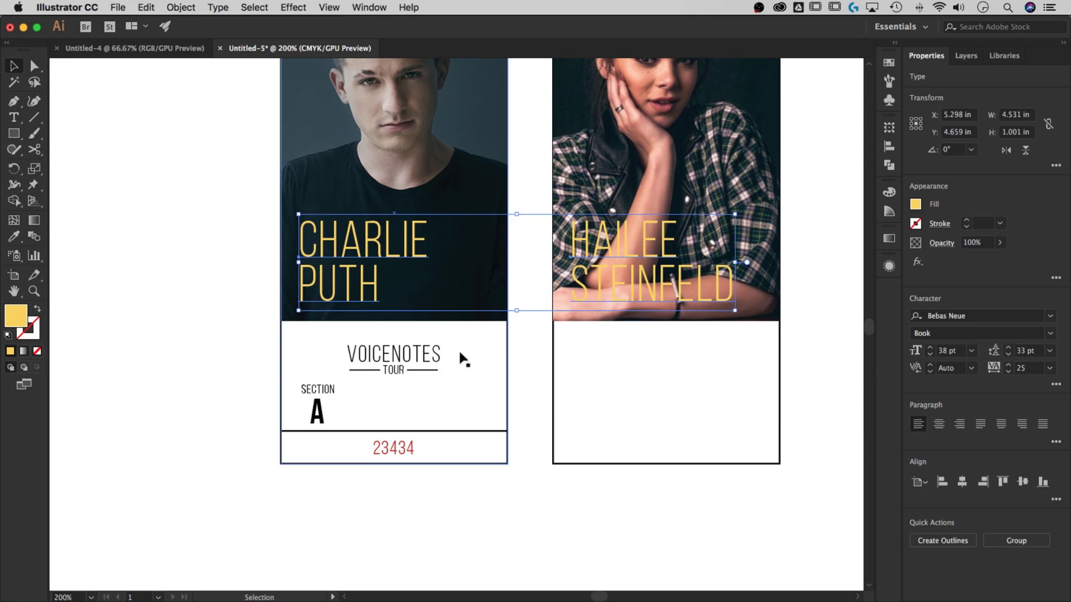
left_click(526, 358)
Move the tour title up and place a copy of the divider line between it and the SECTION label.
left_click_drag(418, 357, 420, 348)
left_click(542, 371)
left_click_drag(449, 430, 428, 343)
left_click(527, 352)
scroll(370, 353, "down", 1)
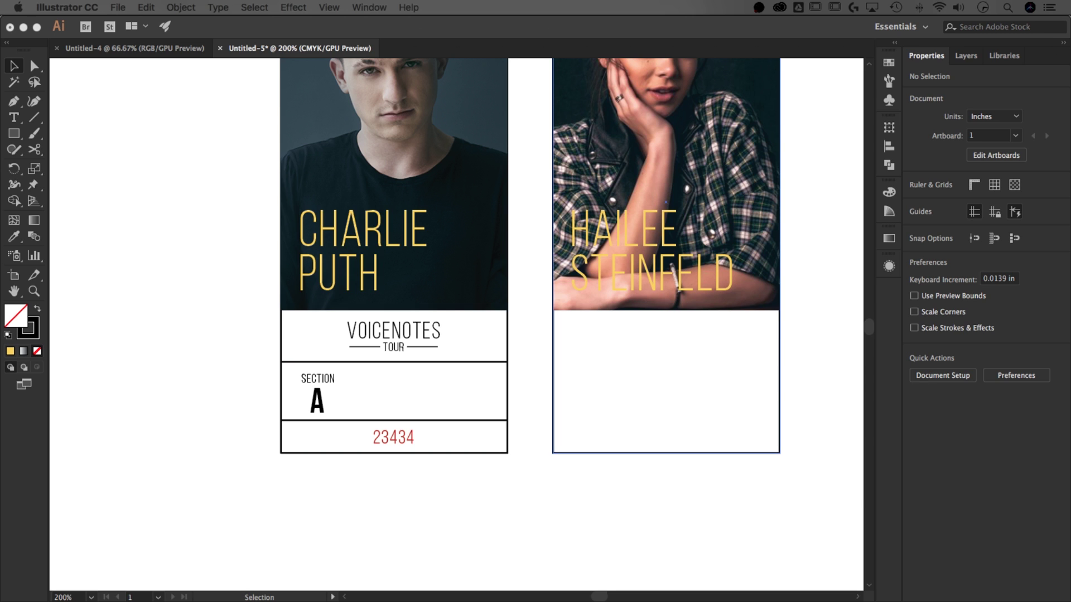
Change the fill of both artist names to light blue by shifting the hue in the Color Picker.
left_click(648, 548)
left_click(402, 336)
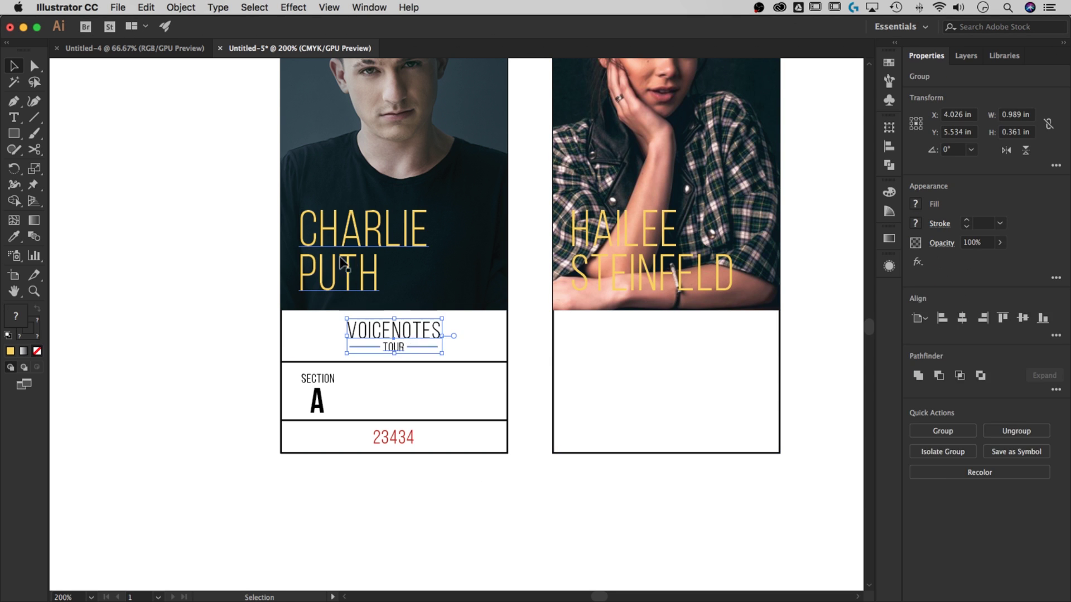
left_click(341, 261)
left_click(602, 246, "shift")
left_click(919, 206)
double_click(778, 233)
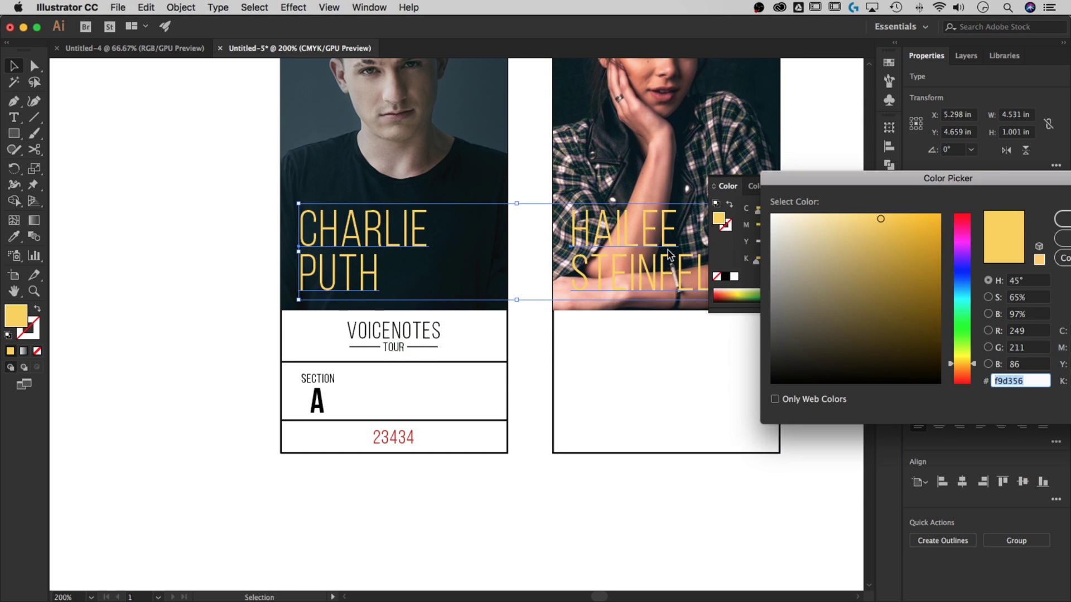
left_click_drag(960, 360, 960, 292)
left_click(1060, 219)
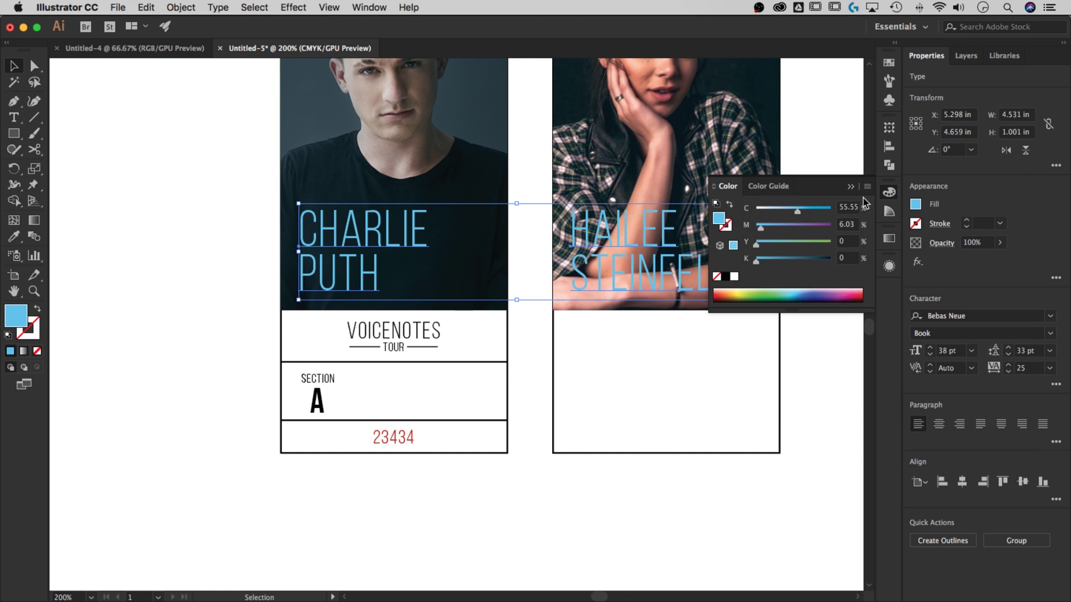
Delete the old tour title and create a bold text line reading THE VOICENOTES TOUR.
left_click(414, 344)
key("Delete")
key("t")
left_click(381, 494)
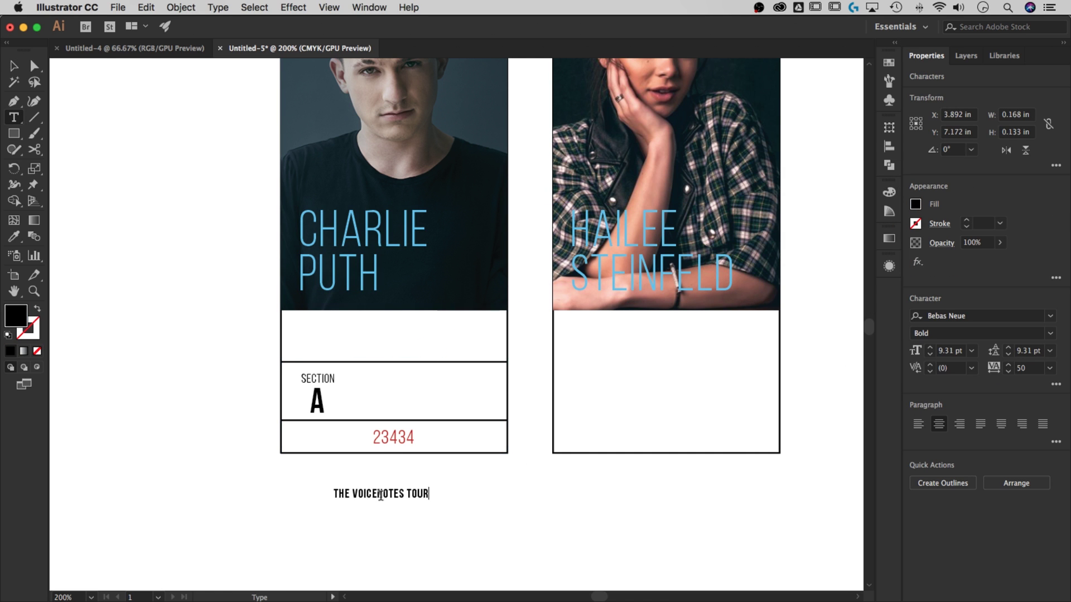
key("Escape")
Place the new tour title in the row below the photo and centre it horizontally on the divider line.
left_click_drag(418, 497, 415, 346)
key("super+shift+a")
left_click(416, 347)
left_click(415, 362, "shift")
left_click(960, 317)
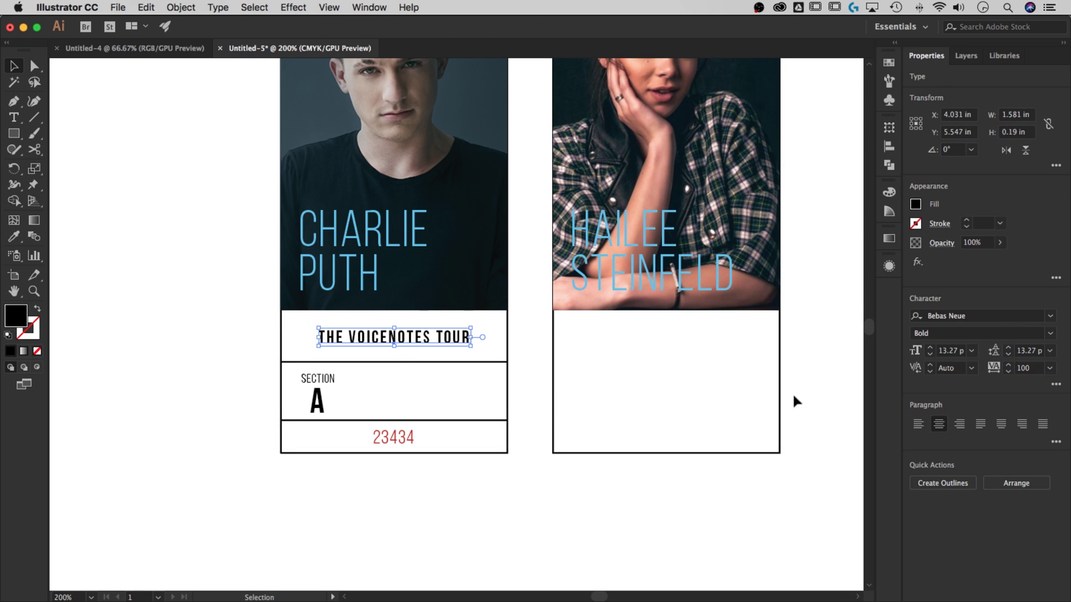
Move the tour title, the divider line beneath it and the section text up to tighten the title row.
key("super+shift+a")
scroll(461, 446, "right", 1)
left_click_drag(389, 340, 436, 336)
key("super+shift+a")
left_click_drag(314, 386, 314, 380)
key("super+shift+a")
left_click(308, 398)
left_click(313, 374, "shift")
key("super+shift+a")
Make a vertical divider from the horizontal line and fit it into the row beside the section label.
left_click(351, 353)
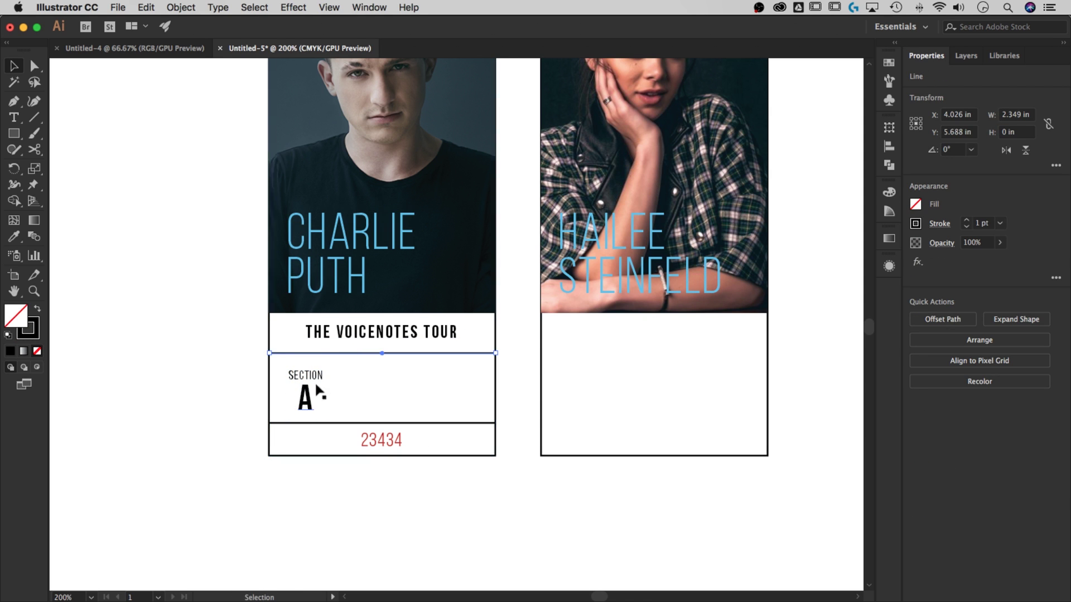
left_click_drag(490, 354, 382, 391)
left_click_drag(382, 353, 333, 366)
left_click_drag(333, 406, 333, 424)
Enlarge the section letter A and arrange it with the SECTION label centred in the section cell.
left_click_drag(315, 379, 311, 370)
left_click_drag(308, 398, 314, 372)
key("Up")
left_click(343, 467)
mouse_move(464, 474)
left_mouse_down()
mouse_move(442, 483)
mouse_move(452, 479)
left_mouse_up()
left_click(416, 348)
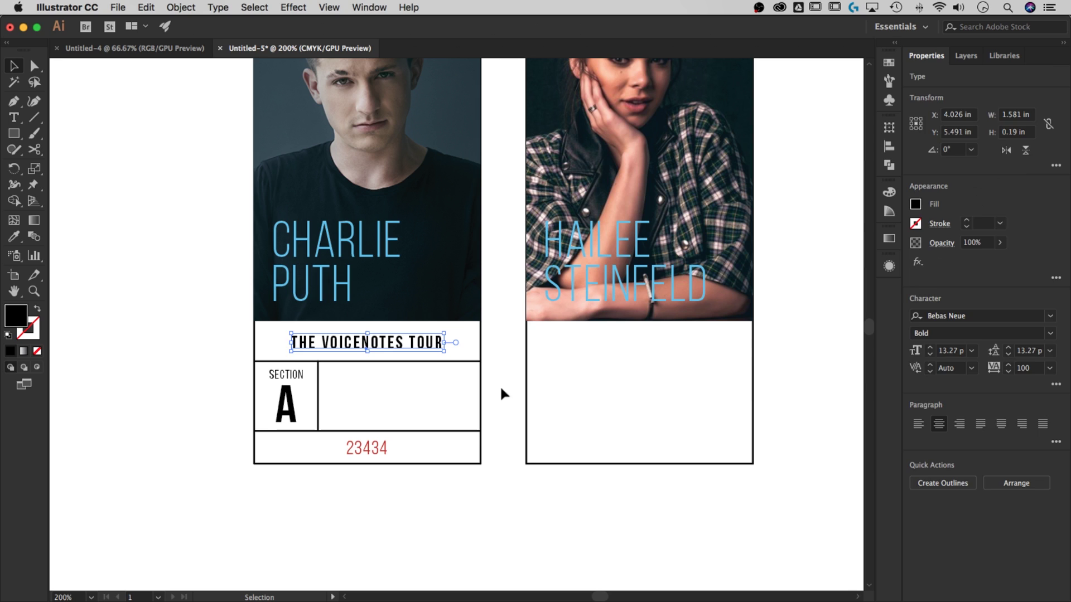
left_click(507, 438)
key("super+Tab")
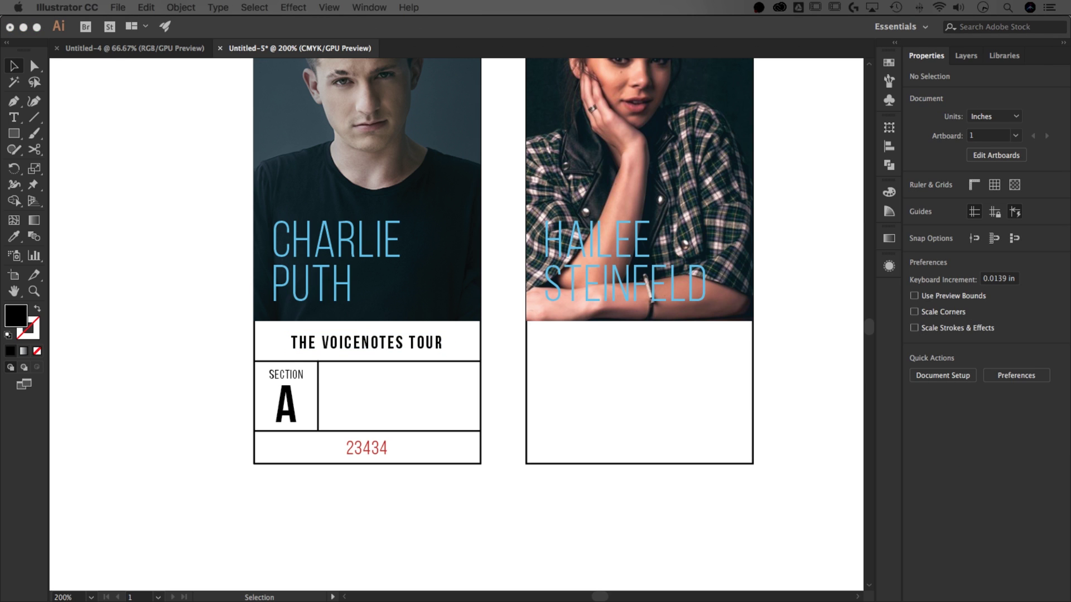
left_click(702, 520)
key("super+Tab")
left_click(385, 499)
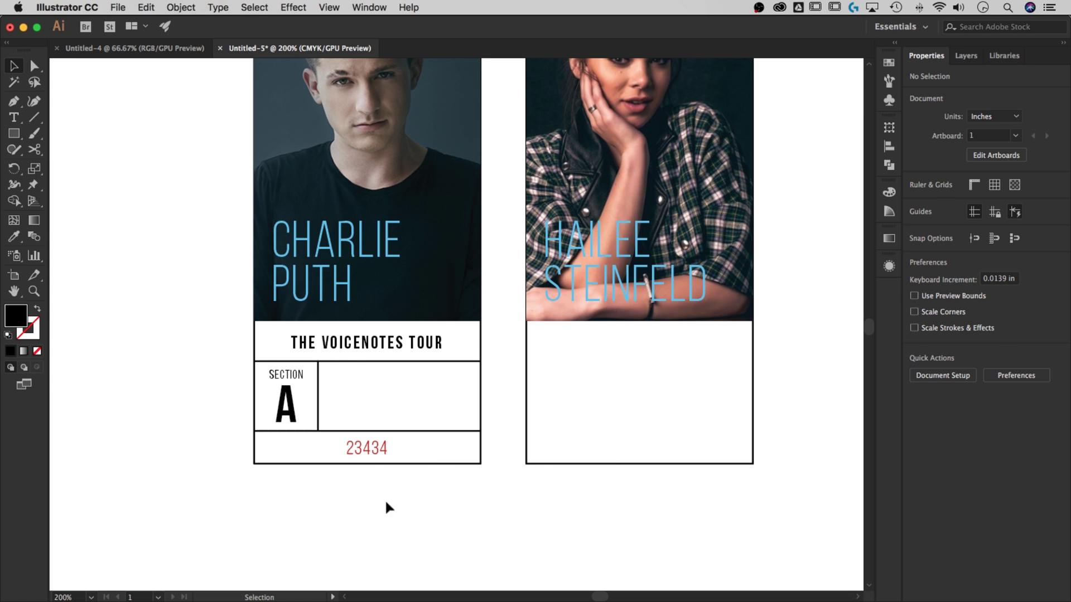
Bring the tour title text into the cell beside the section and replace it with SUN, AUG and 5 on separate lines.
left_click(285, 374)
left_click(351, 349)
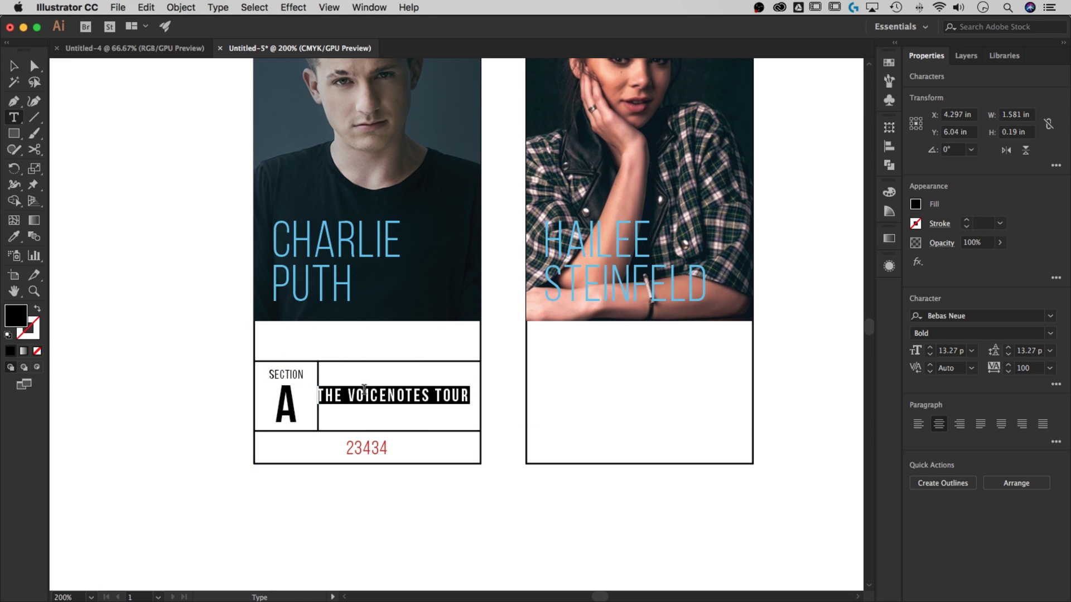
type("SUN")
key("Return")
type("AUG")
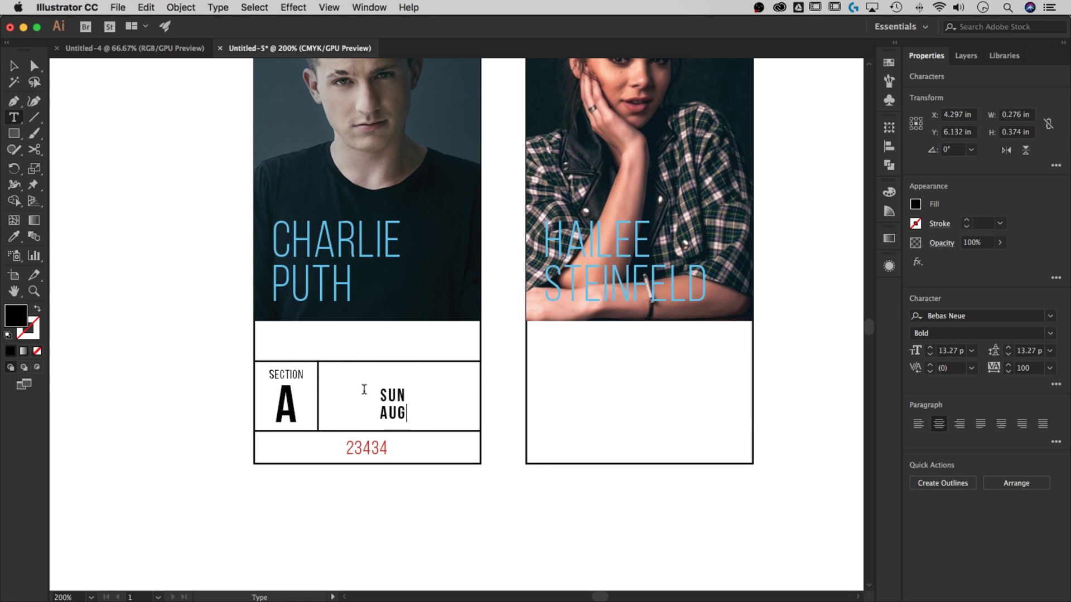
key("Escape")
Fit the date text into the cell beside the section, add another vertical divider, and copy the date text into the third cell.
left_click_drag(402, 430, 360, 415)
double_click(357, 415)
left_click_drag(346, 416, 411, 392)
left_click(10, 64)
left_click(380, 466)
left_click(356, 398)
left_click(450, 495)
double_click(409, 393)
key("super+a")
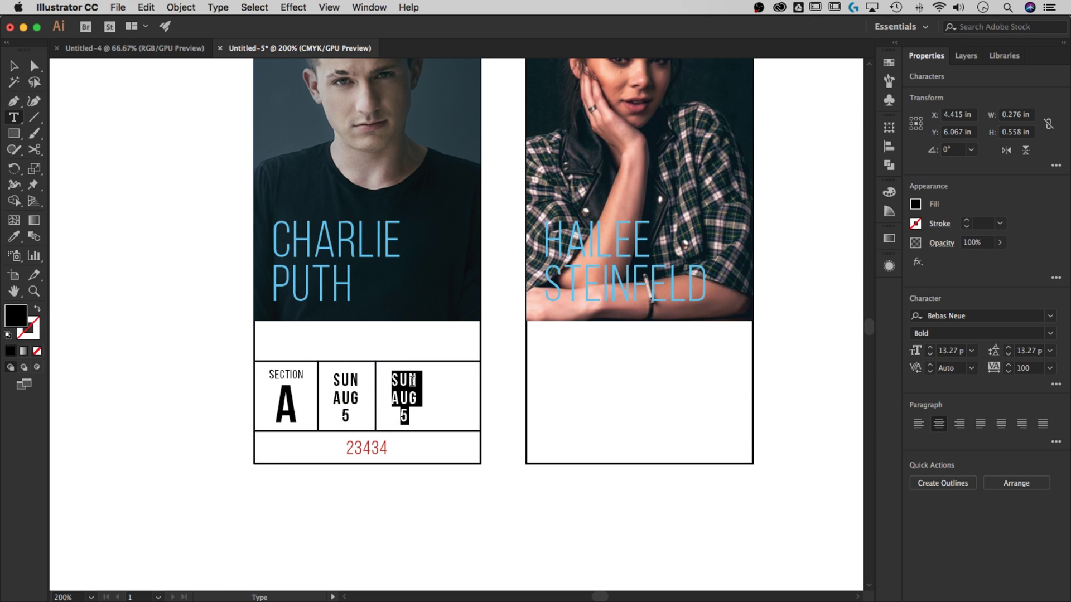
Copy the SECTION label above the date, shrink the date text and change it to SUN and 08/05 on two lines.
left_click(298, 373)
left_click(347, 382, "super")
left_click_drag(346, 371, 346, 382)
left_click(344, 417)
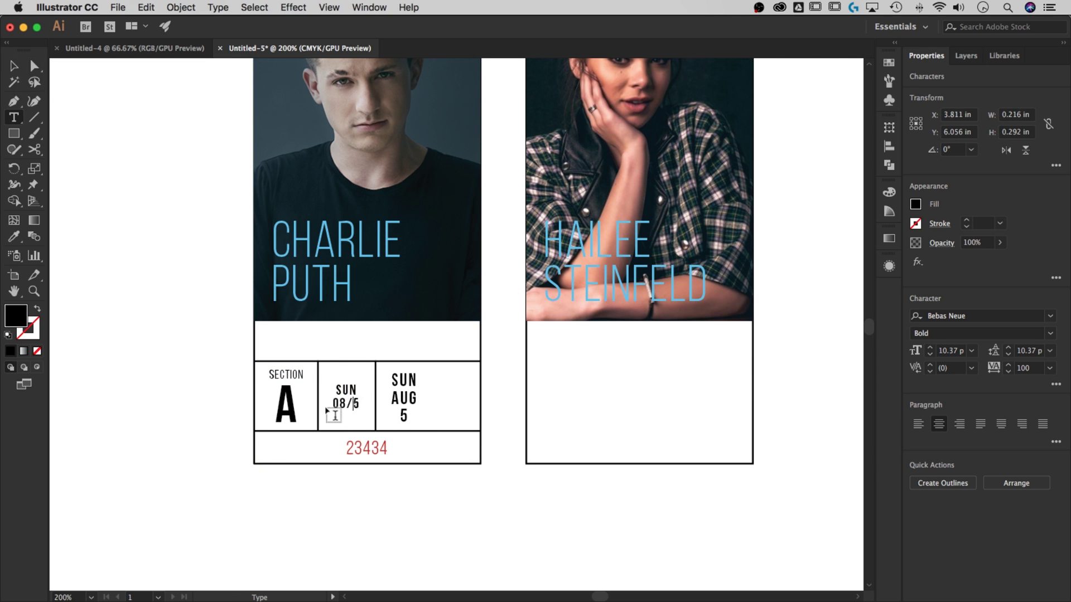
left_click_drag(357, 377, 356, 377)
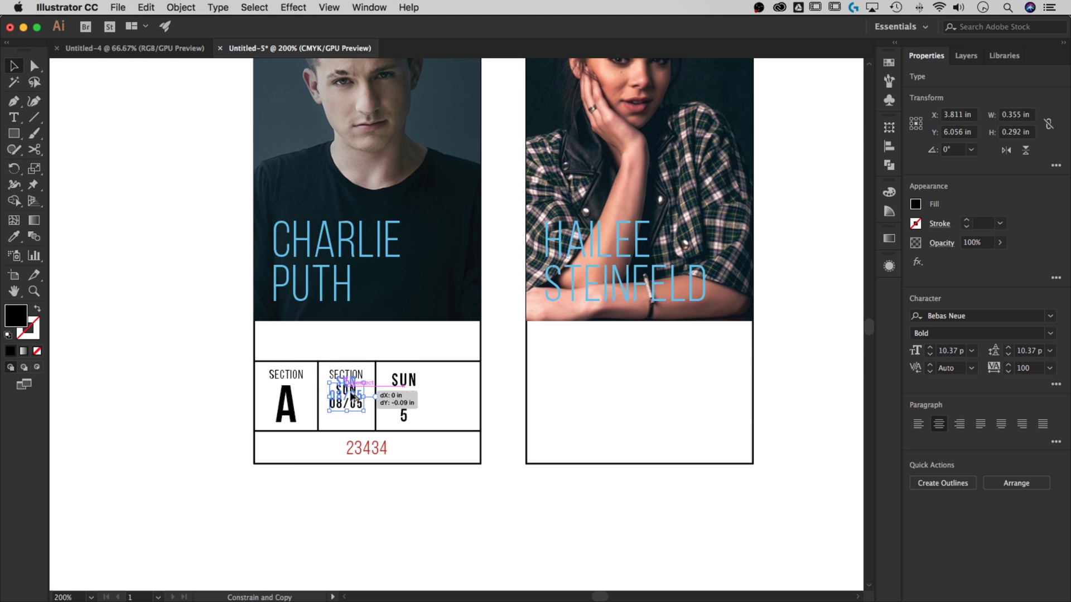
Recreate the tour title THE VOICENOTES TOUR in the empty row below the photo.
key("t")
left_click(347, 342)
type("THE")
key("super+a")
Enlarge the tour title's font size and centre the title horizontally on the divider line below it.
left_click(950, 351)
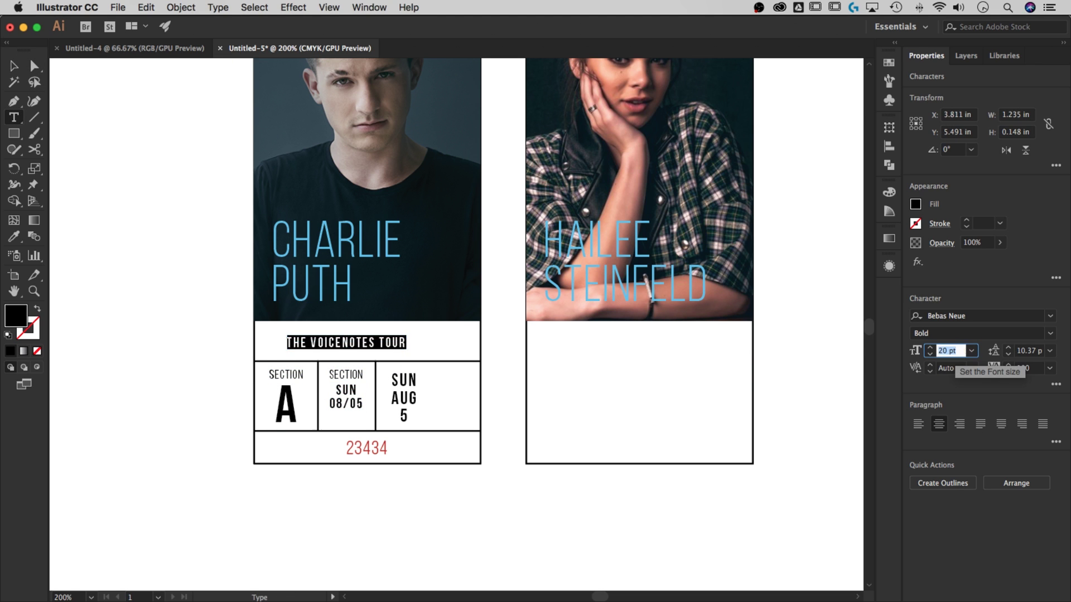
key("Up")
key("Up")
key("Up")
key("Up")
key("Up")
key("Up")
key("Up")
key("Down")
key("Down")
key("Down")
key("Escape")
left_click(457, 361, "shift")
left_click(962, 318)
left_click(466, 467)
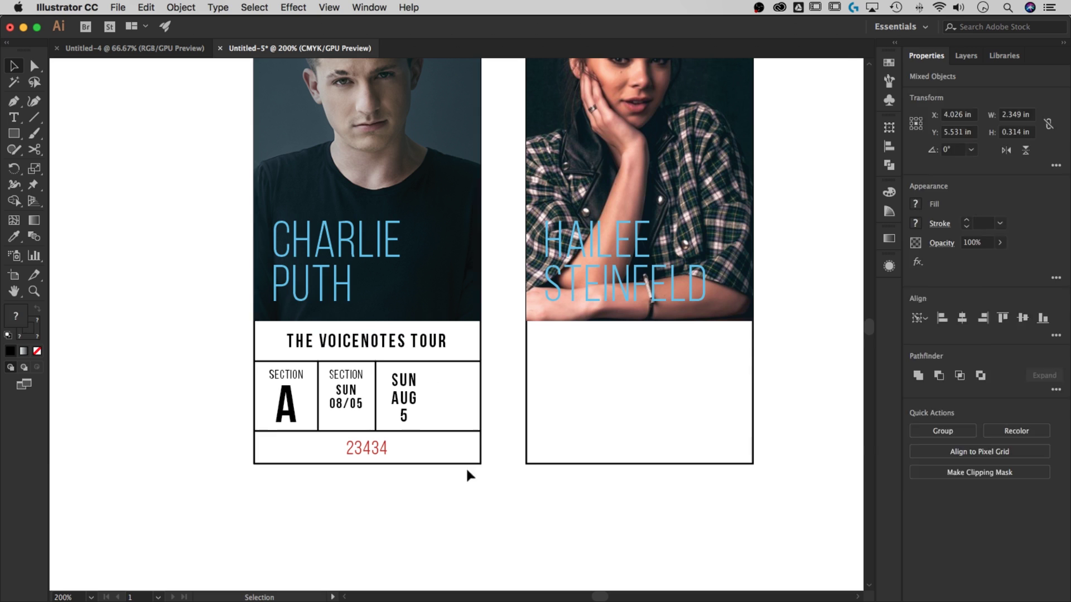
Change the second cell's label to DATE, add 7:00PM below the date and set the date text's tracking to 50.
double_click(354, 372)
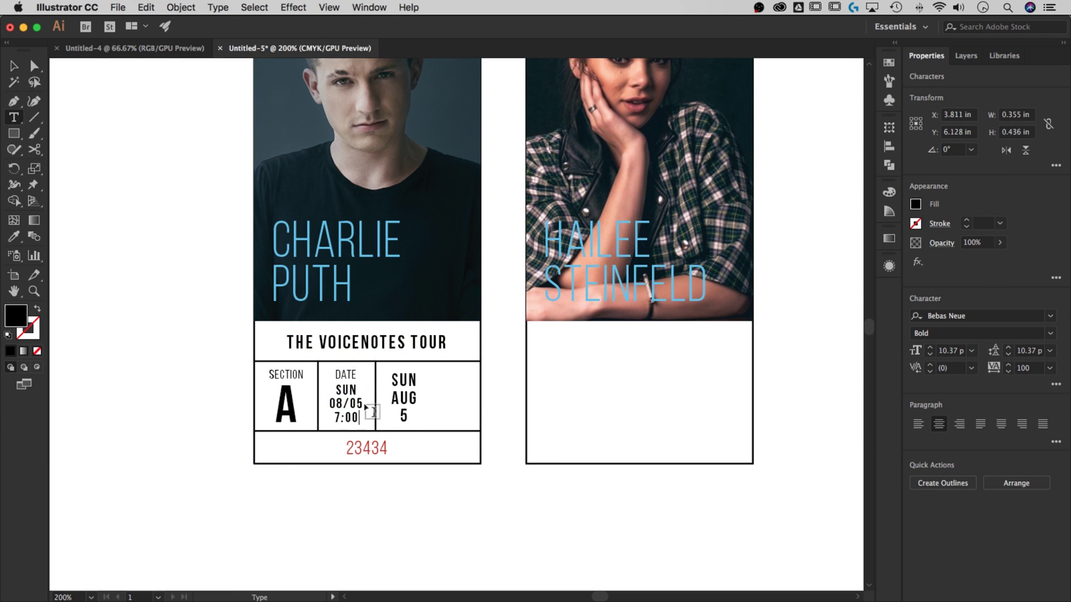
type("50")
key("Return")
left_click(14, 66)
left_click(222, 445)
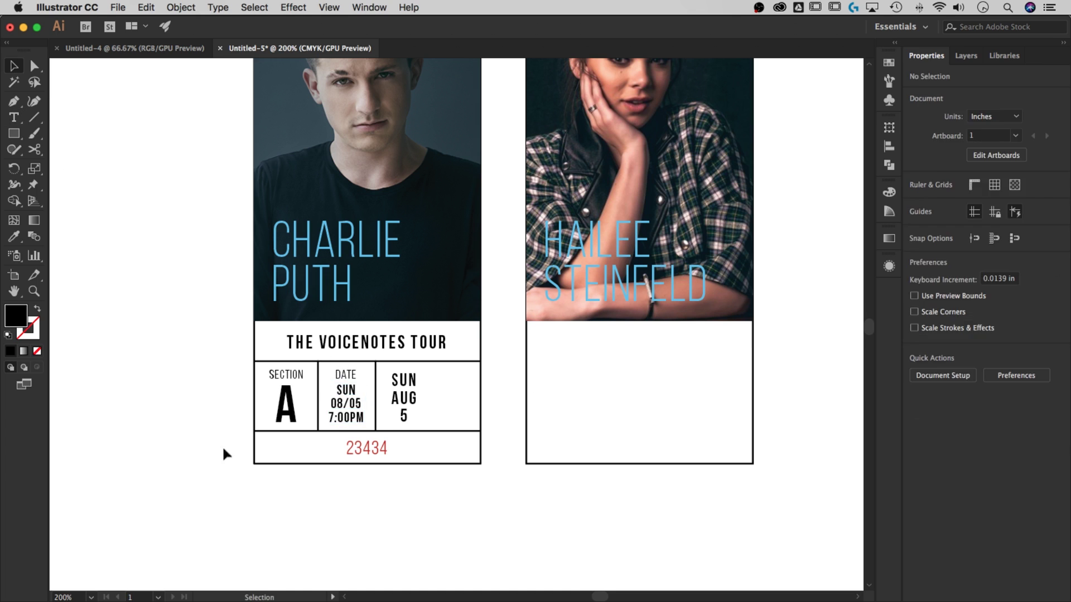
Nudge the DATE label right and change the date text to AUG 5 above 7:00PM.
left_click(337, 377)
key("Right")
double_click(344, 404)
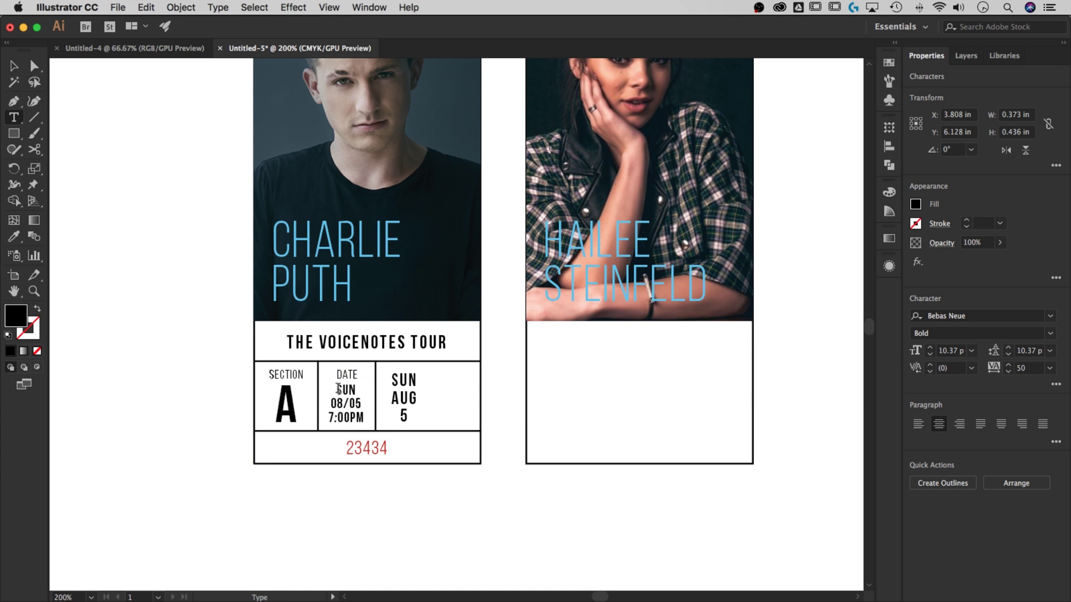
Copy the DATE label into the third cell and change it to VENUE.
left_click_drag(357, 410, 439, 380)
left_click(353, 504)
left_click_drag(439, 380, 439, 380)
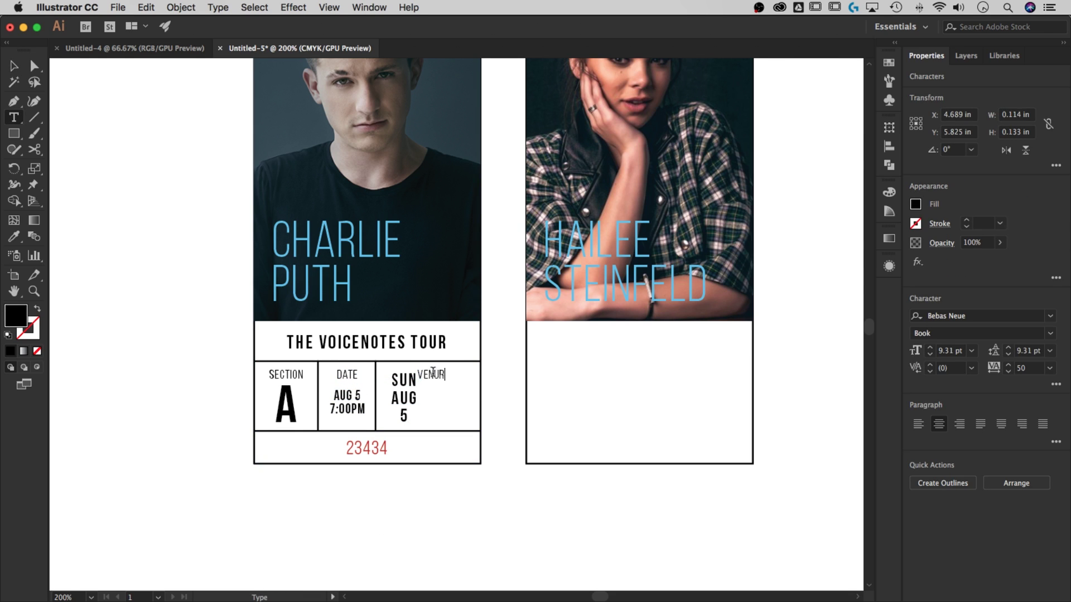
Replace the third cell's date text with RUOFF HOME MORTGAGE MUSIC CENTER on two lines and set its tracking to 50.
type("RUOFF HOME")
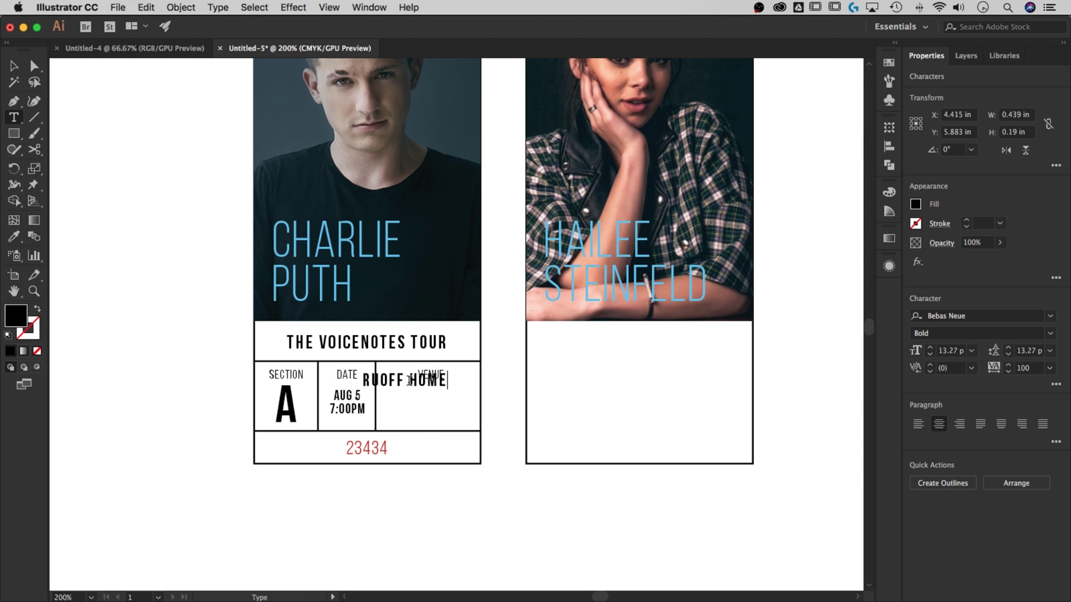
type(" MORTGAGE MUSIC CENTE")
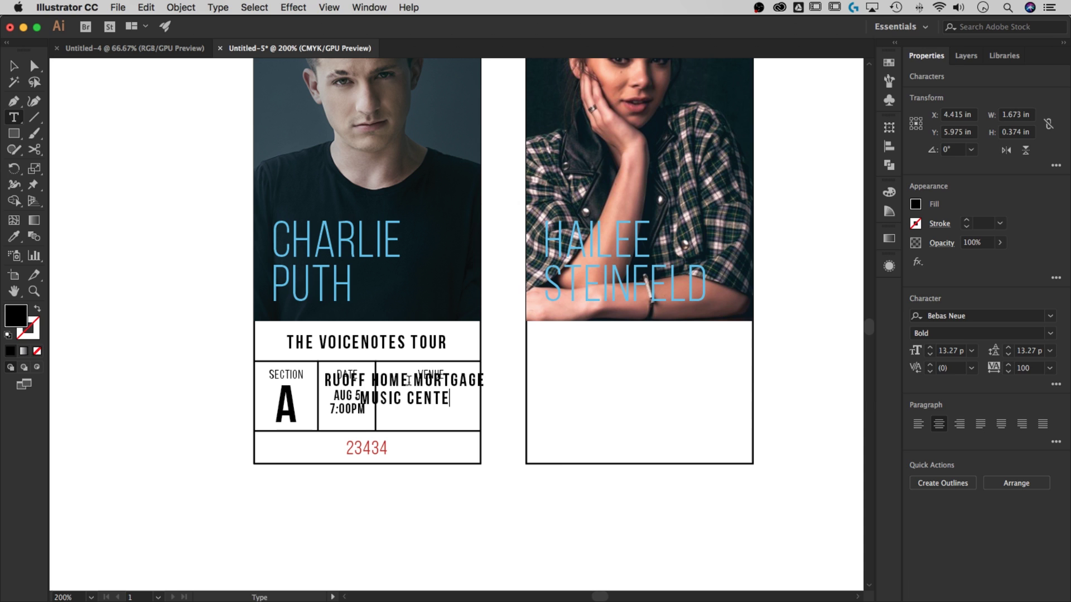
type("R")
key("super+a")
left_click(994, 368)
type("50")
key("Return")
Scale the venue name down to fit the third cell and centre it beneath the VENUE label.
left_click(14, 66)
left_click_drag(452, 398, 504, 396)
left_click(466, 385)
left_click(530, 374)
double_click(437, 395)
left_click(505, 425)
key("v")
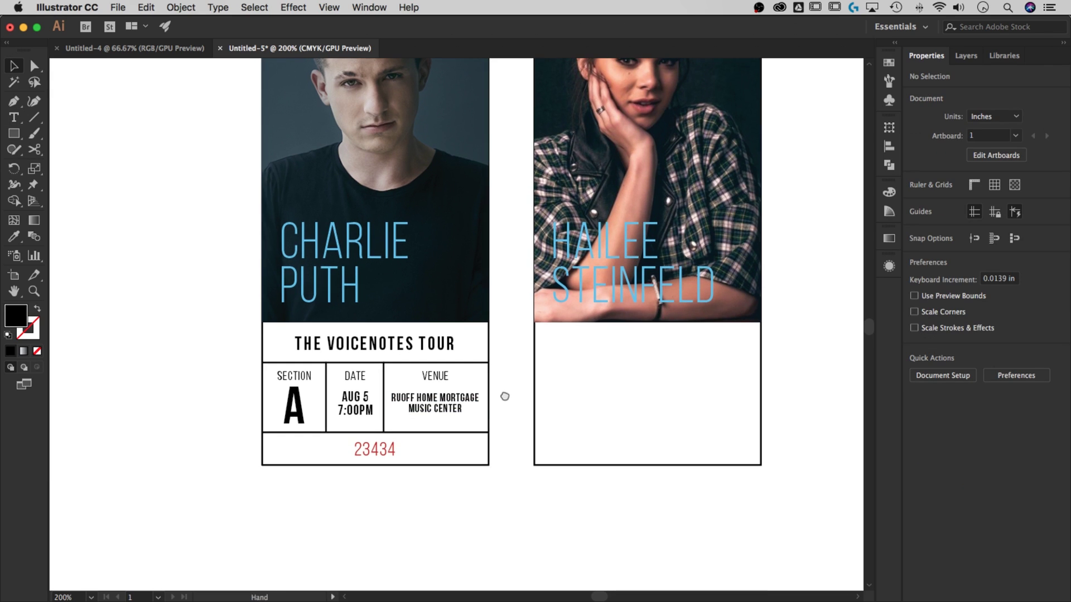
Scale the section letter A down slightly and nudge it up beneath its label.
left_click(296, 412)
left_click_drag(306, 378, 304, 384)
key("Up")
key("Up")
left_click(474, 494)
Set the venue name to 25 tracking and a 9 pt font size.
double_click(440, 405)
key("super+a")
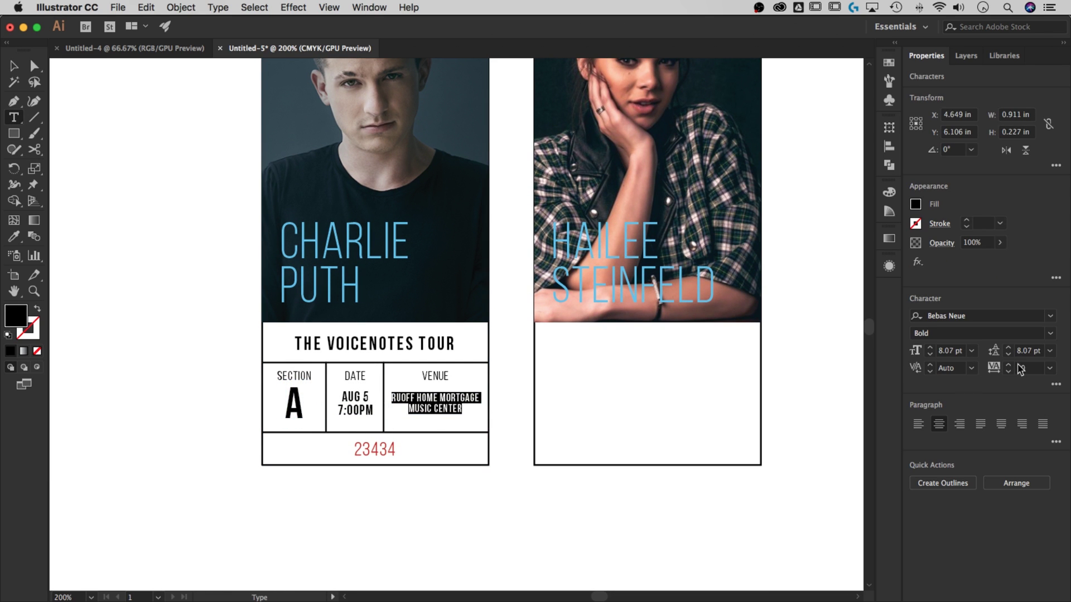
type("25")
key("Return")
left_click_drag(1024, 367, 942, 352)
type("10")
key("Return")
left_click(951, 352)
key("Down")
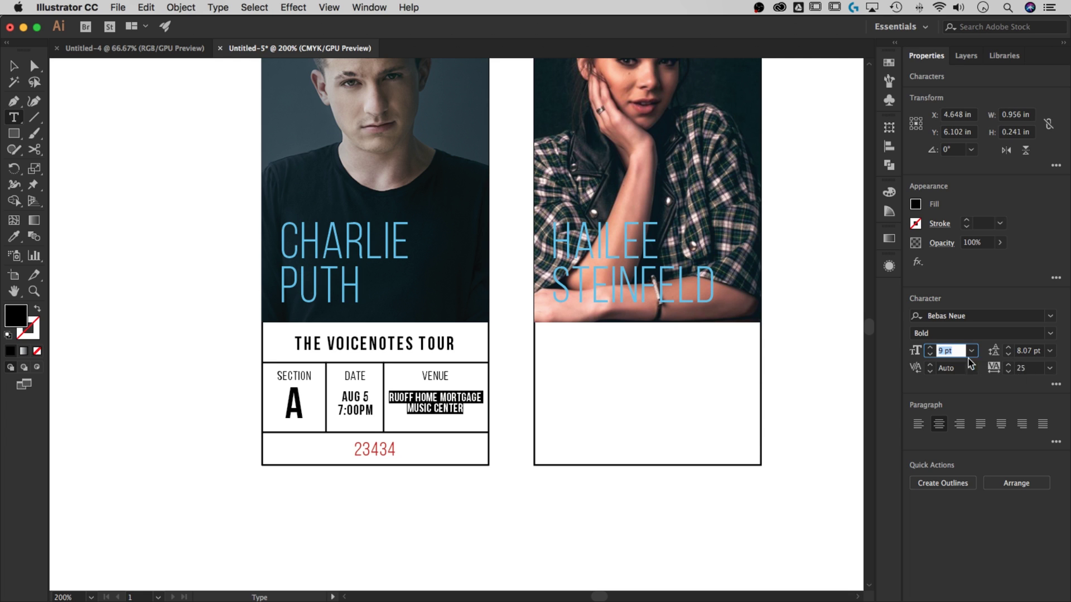
Set the date and time text to 9 pt, and give it and the venue name 8.5 pt leading.
left_click(346, 404)
key("super+a")
left_click(916, 352)
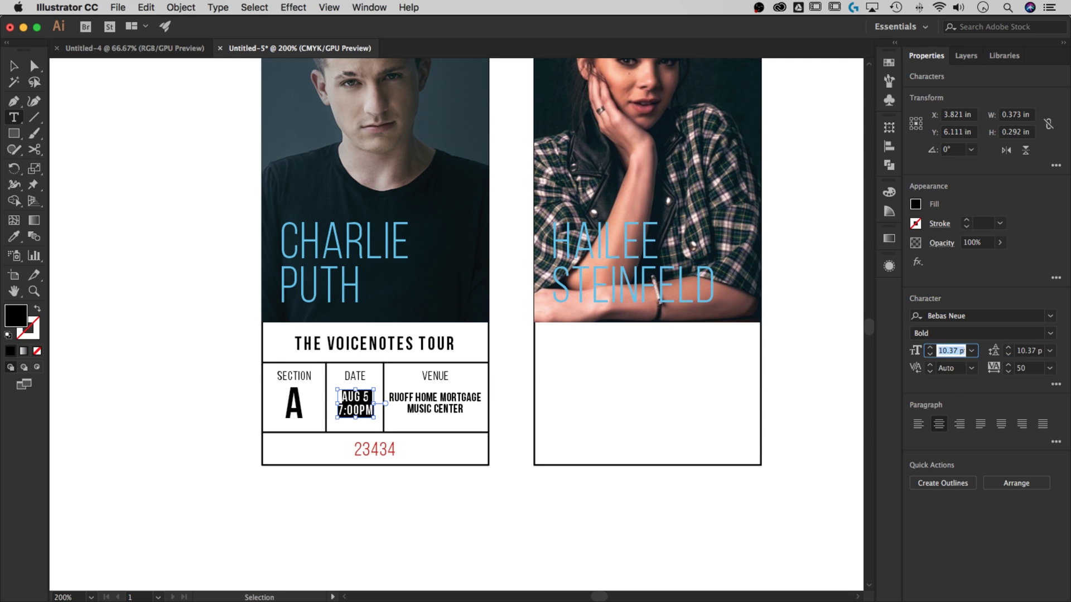
type("9")
left_click(993, 353)
type("8.5")
left_click(14, 64)
left_click(219, 367)
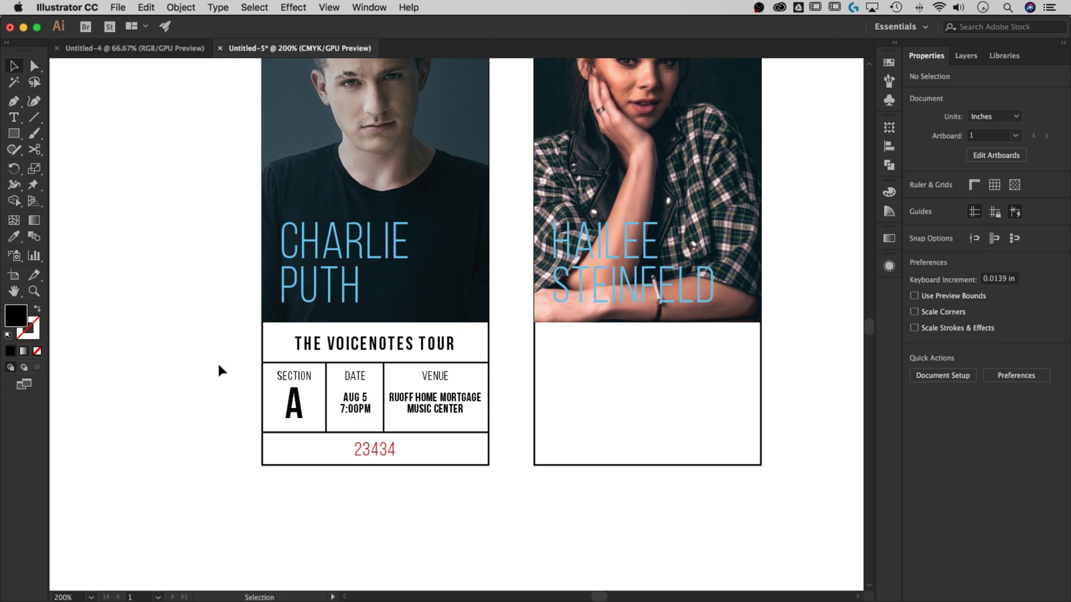
double_click(366, 414)
key("super+a")
left_click(451, 407)
key("Escape")
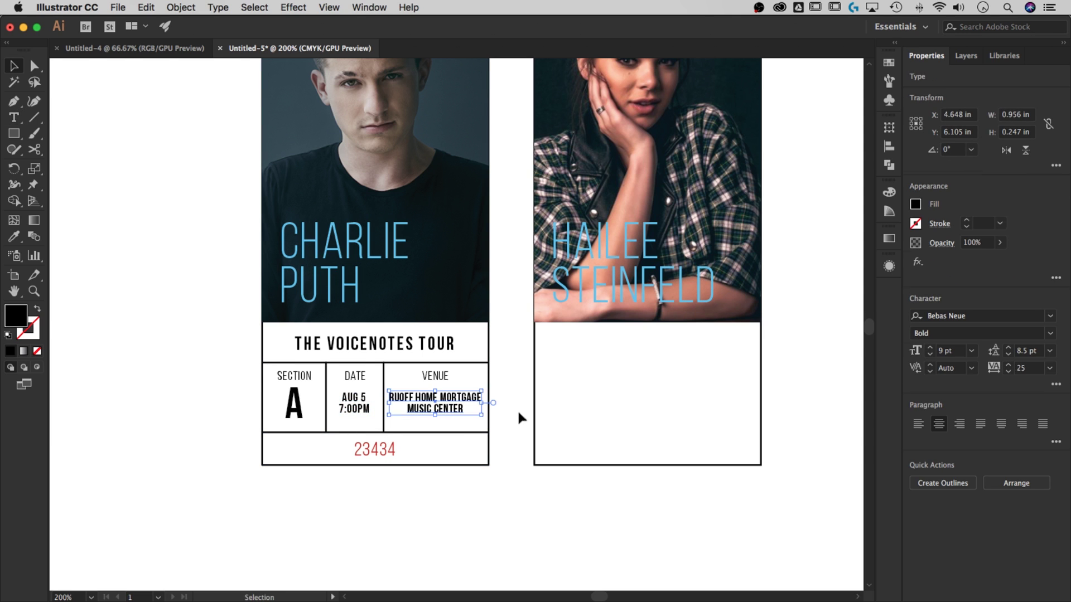
Nudge the section letter A down slightly below the SECTION label.
left_click(517, 409)
left_click(295, 377)
left_click(299, 412)
key("Down")
key("Down")
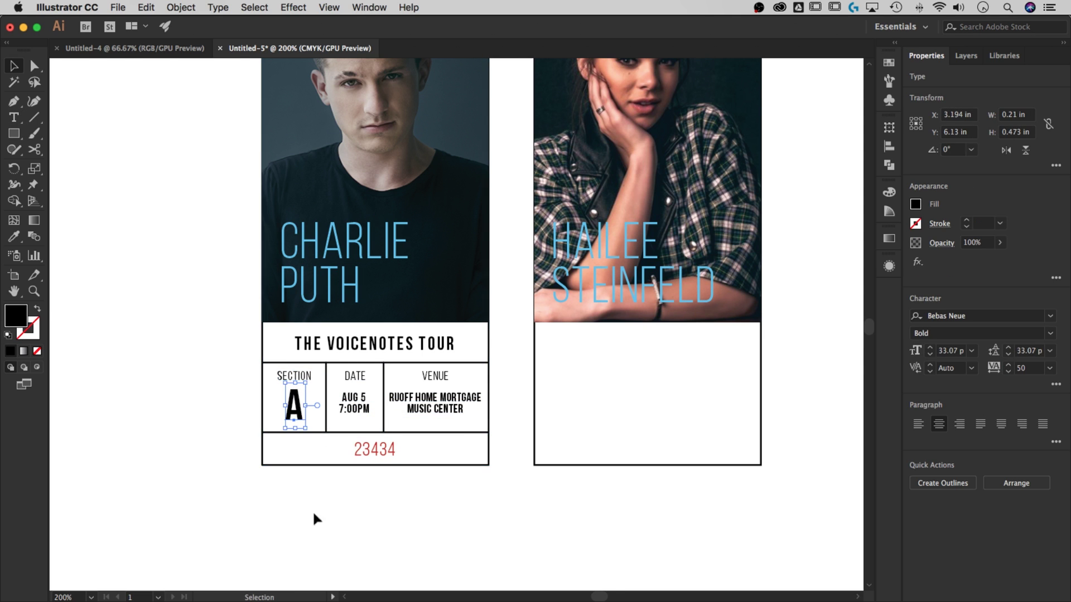
left_click(314, 515)
scroll(411, 454, "up", 5)
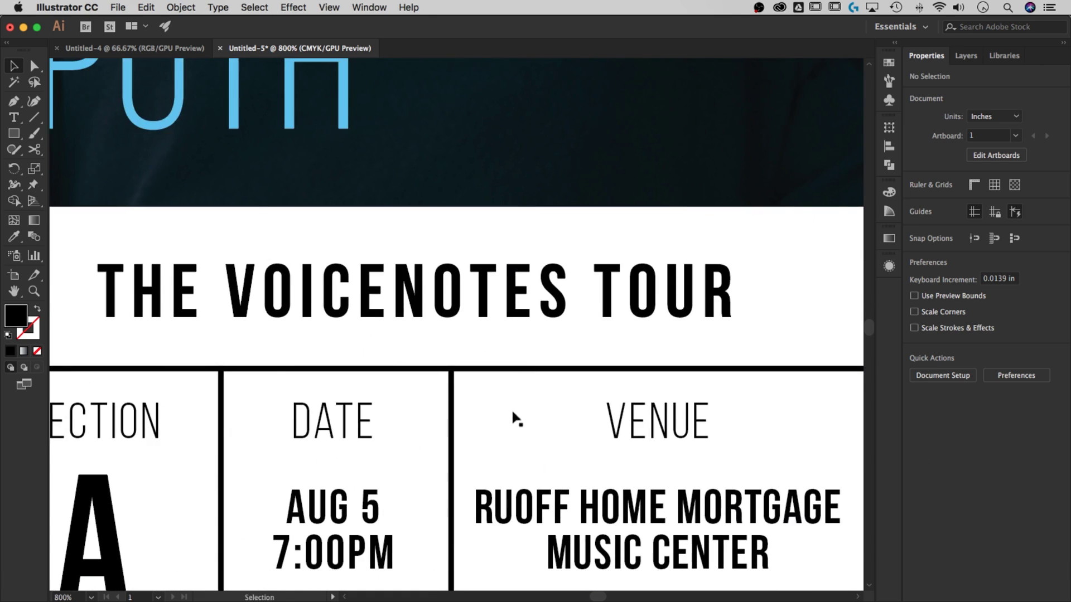
scroll(511, 408, "down", 6)
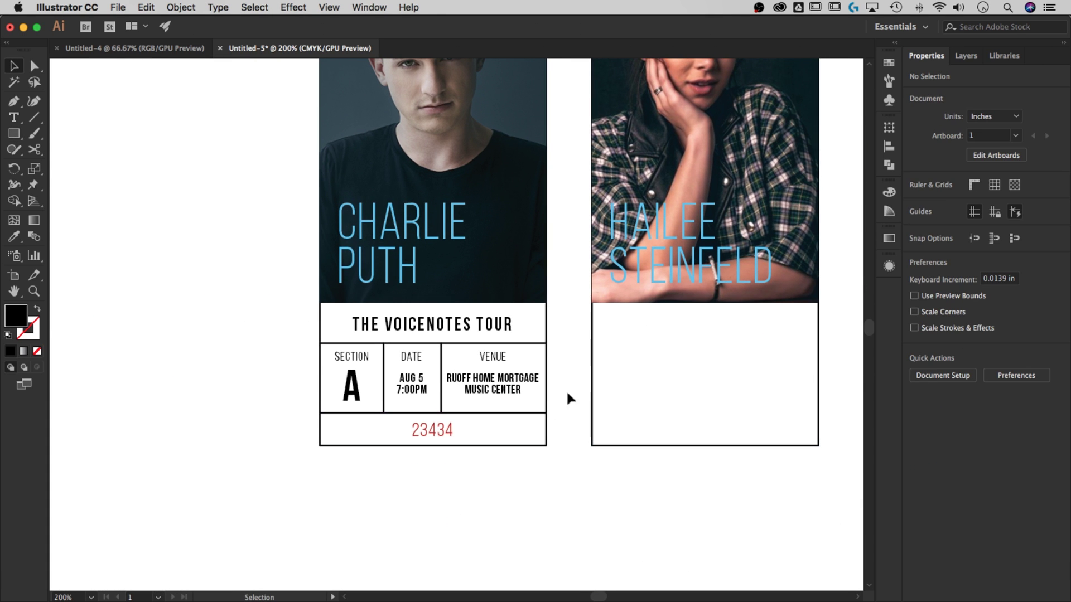
left_click(443, 433)
key("i")
left_click(413, 267)
key("c")
left_click(566, 506)
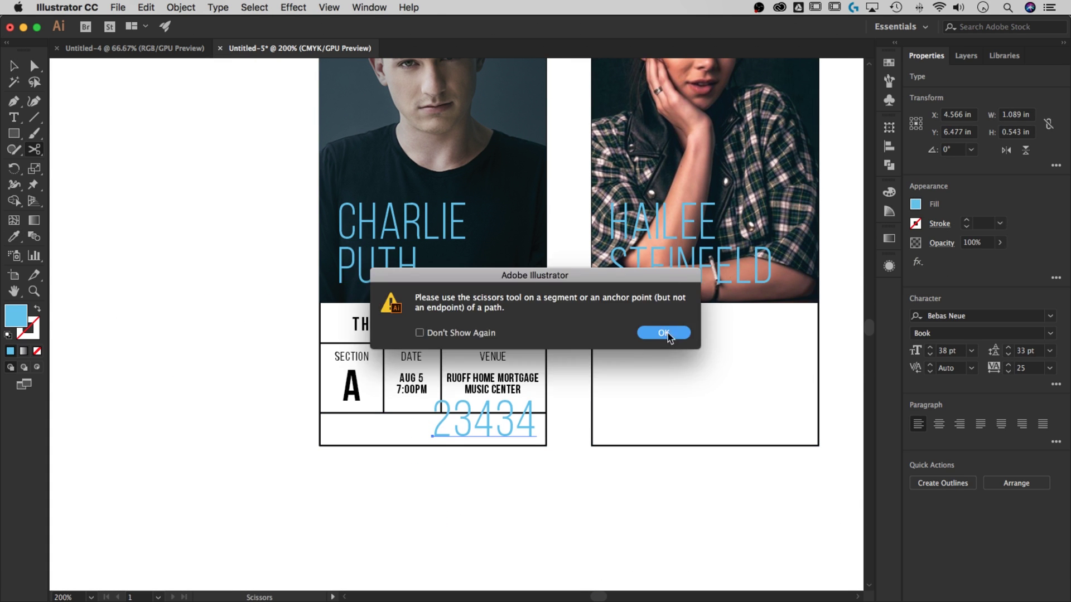
left_click(667, 333)
key("v")
key("Return")
left_click(948, 351)
type("10")
key("Return")
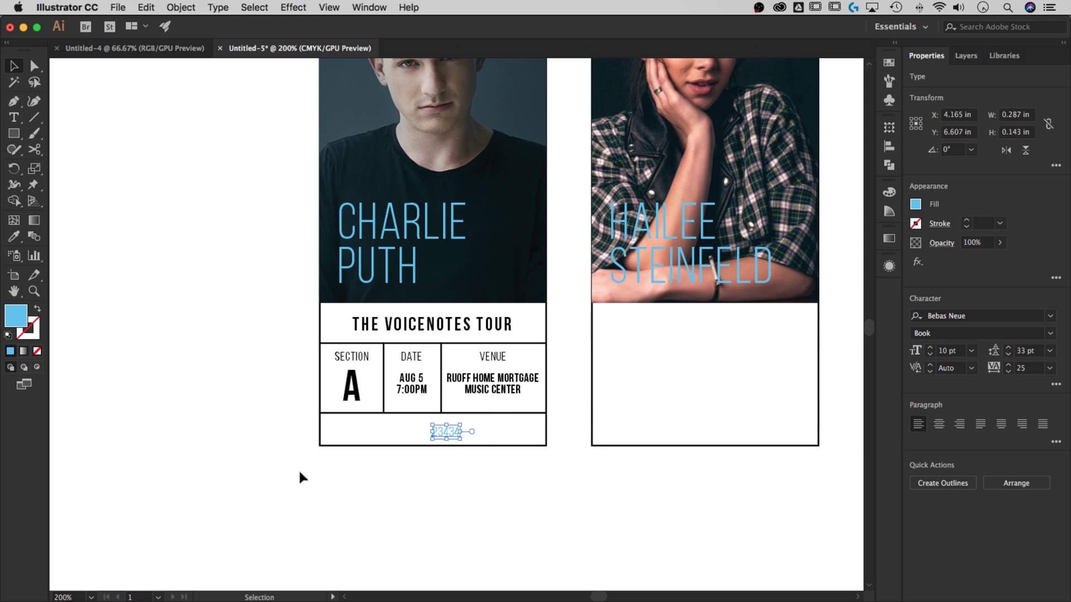
left_click(300, 478)
double_click(447, 435)
left_click(22, 68)
key("super+z")
key("super+z")
key("super+z")
left_click(227, 324)
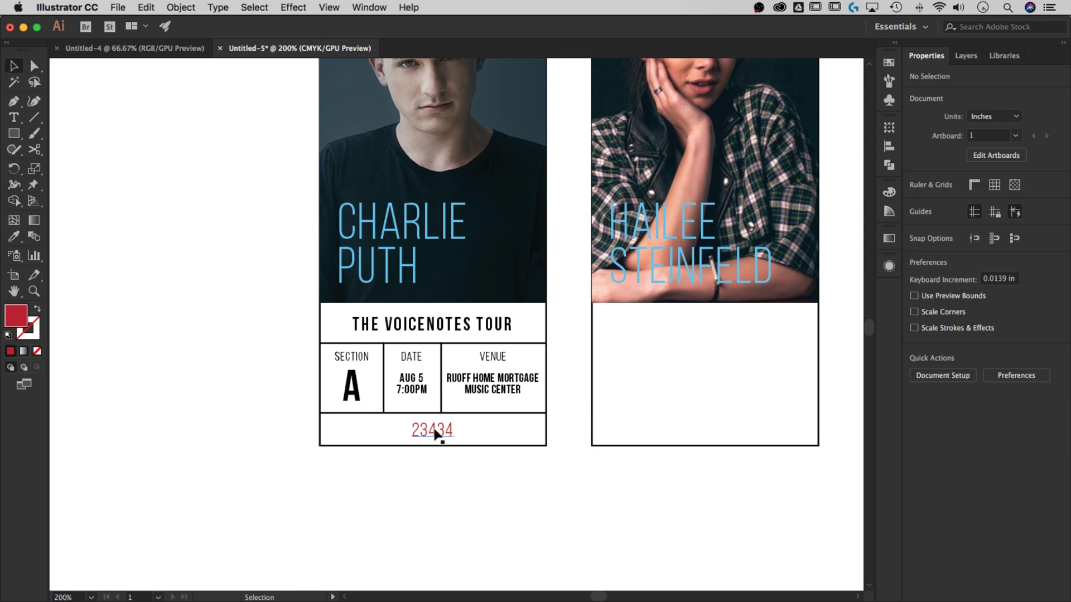
double_click(436, 430)
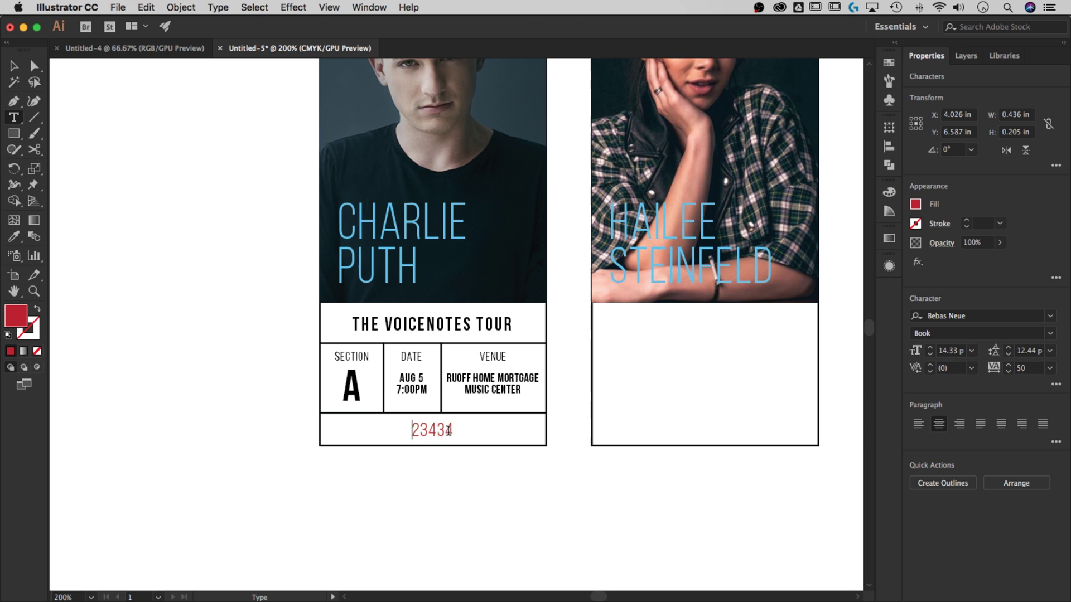
Select both tickets and place a duplicate of them to the left of the artboard.
left_click_drag(568, 470, 540, 506)
scroll(540, 507, "down", 1)
key("super+a")
left_click_drag(287, 127, 632, 150)
left_click_drag(807, 233, 165, 233)
left_click_drag(572, 311, 144, 299)
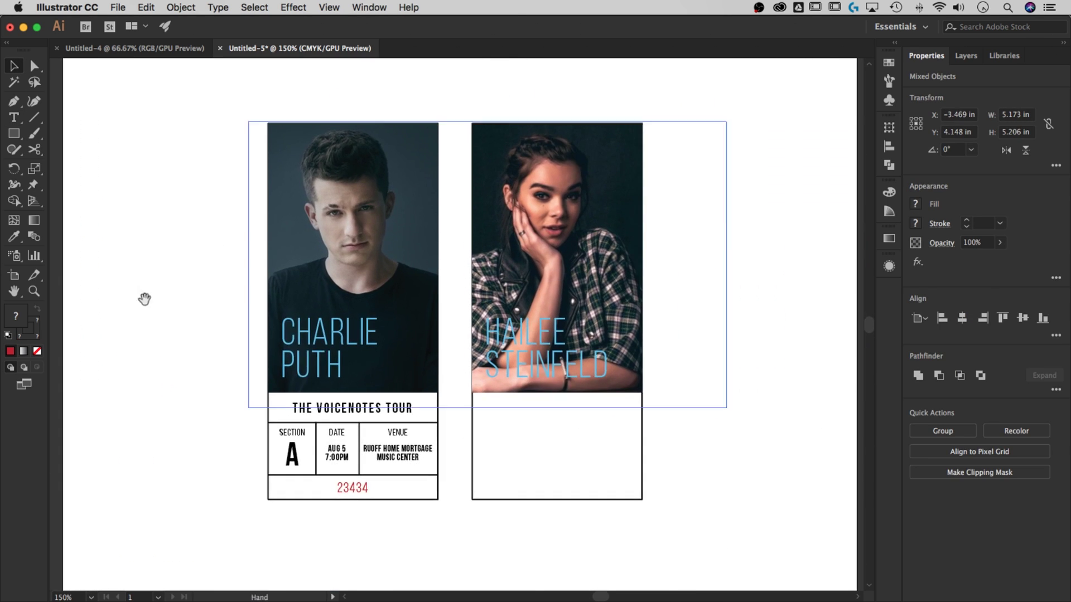
Convert the tour title, section, date, venue and number text on the Charlie Puth ticket to outlines.
left_click(144, 299)
scroll(384, 512, "up", 1)
left_click_drag(480, 521, 194, 364)
key("super+shift+o")
left_click(480, 380)
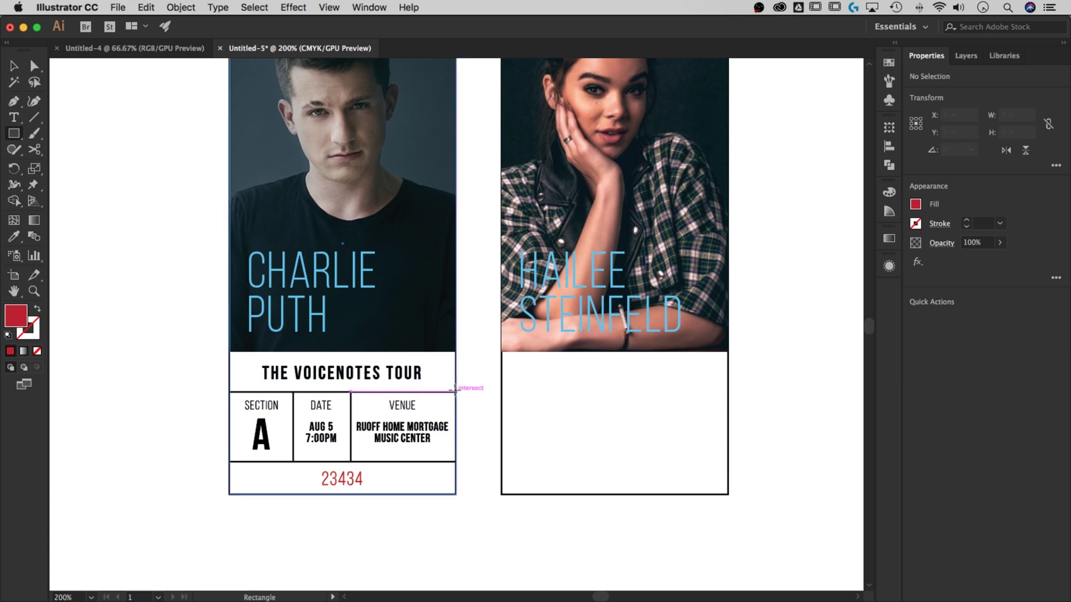
Draw a red rectangle filling the tour title row and center the outlined tour title on it horizontally and vertically.
left_click(454, 367, "super")
key("super+bracketright")
left_click(410, 373, "shift")
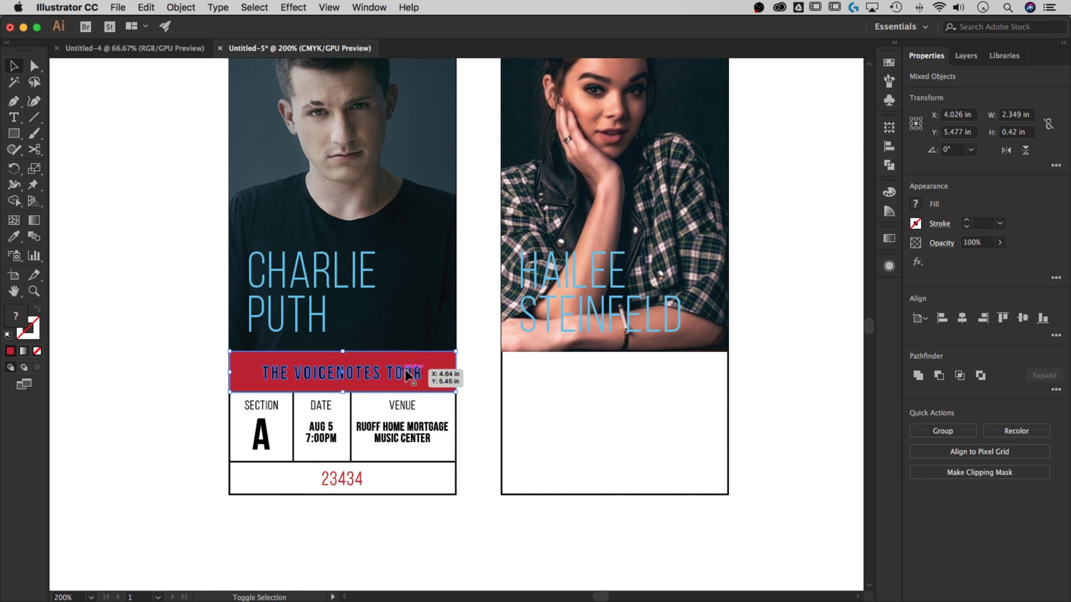
left_click(960, 319)
left_click(1023, 318)
left_click(478, 368)
Move the red rectangle down from the title row and resize it to fill the venue cell.
left_click_drag(440, 372, 440, 412)
left_click_drag(229, 433, 350, 461)
left_click(474, 432)
Group the VENUE label with the venue name and center the group vertically on the red rectangle.
left_click(392, 406)
left_click(420, 434, "shift")
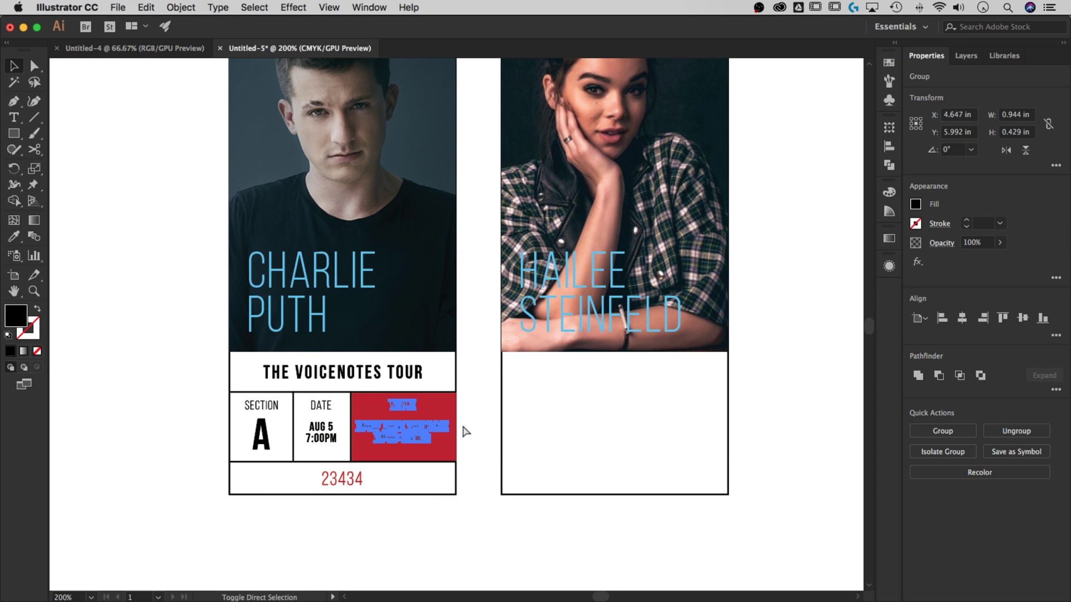
left_click(453, 409, "shift")
left_click(1022, 318)
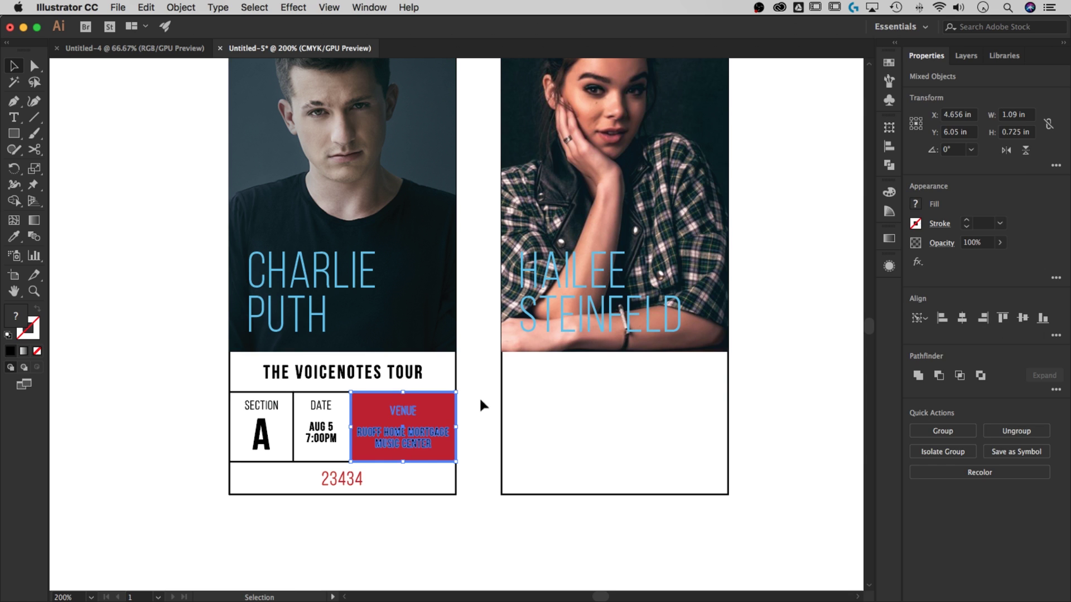
left_click(476, 396)
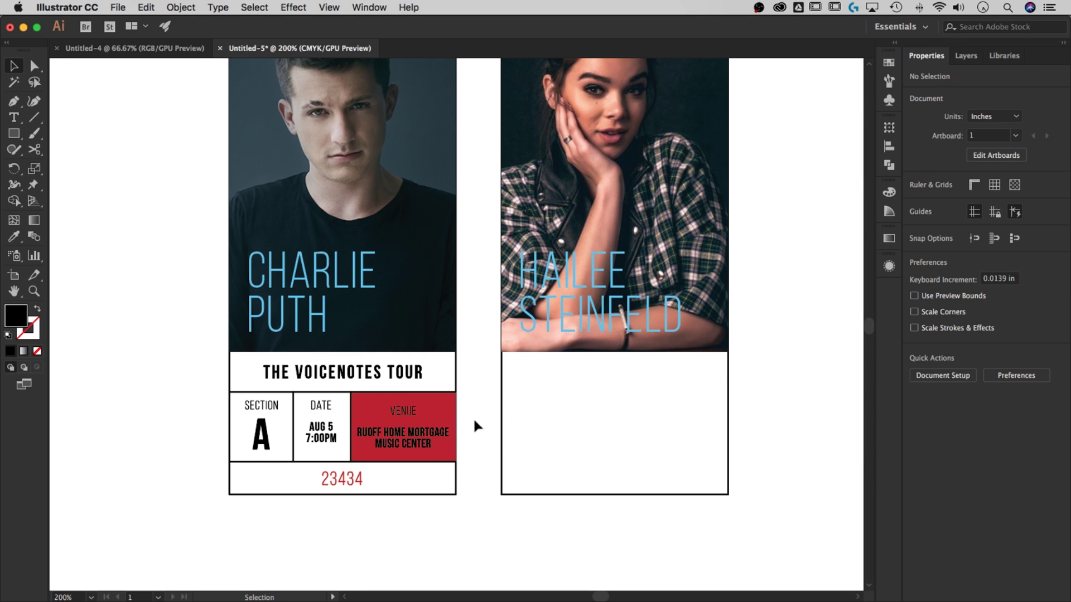
Center the venue text group horizontally on the red rectangle in the venue cell.
left_click(344, 422)
left_click(329, 433)
left_click(363, 406)
left_click(419, 436)
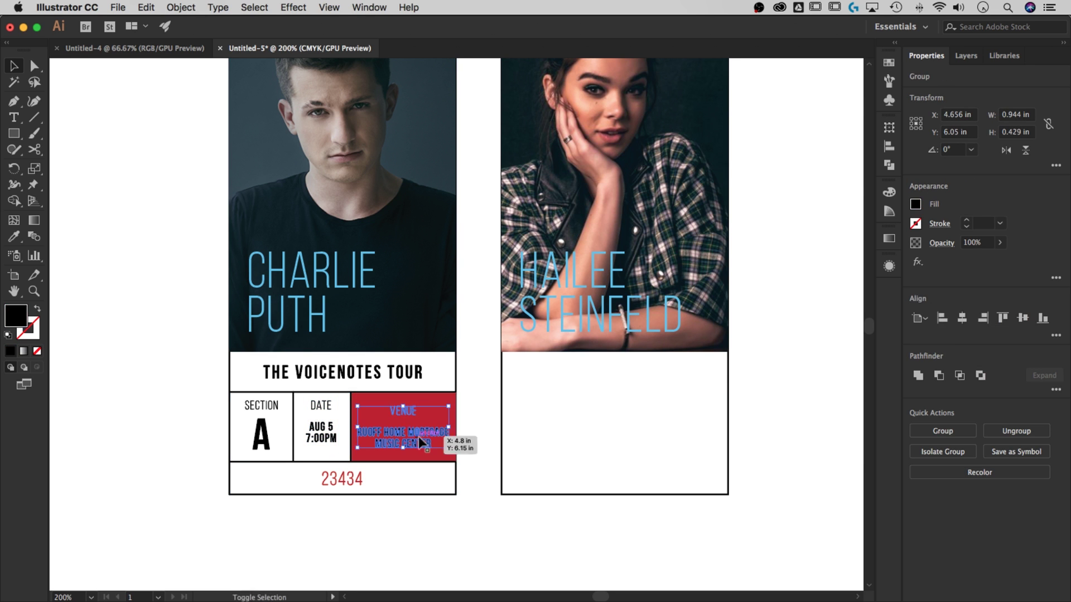
left_click(403, 403, "shift")
left_click(962, 317)
left_click(480, 424)
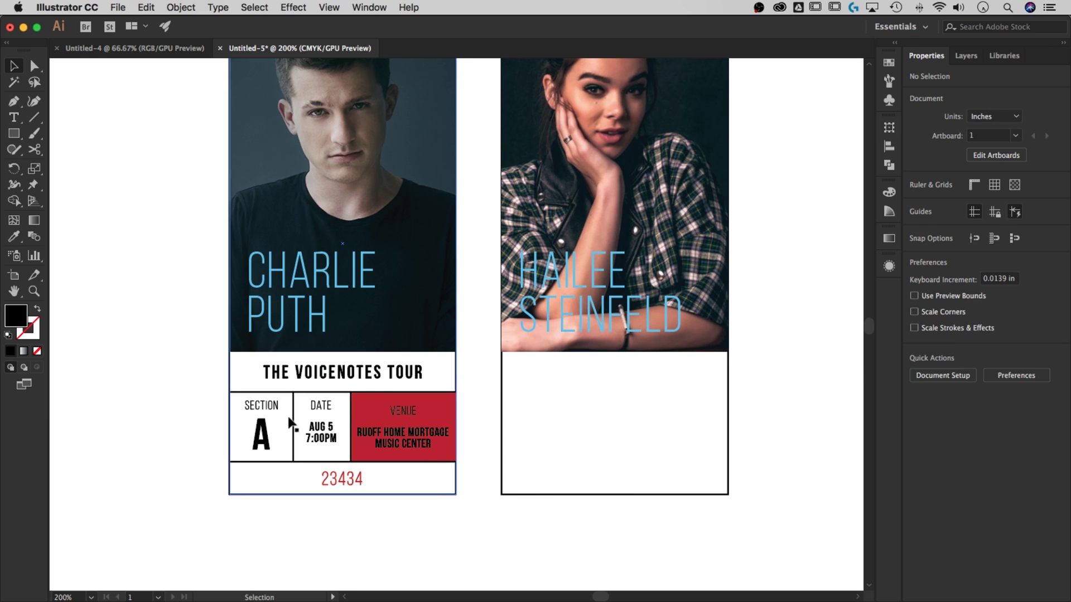
Move the DATE label down level with the VENUE label, and nudge the venue name up slightly.
left_click_drag(327, 401, 328, 415)
left_click(407, 432)
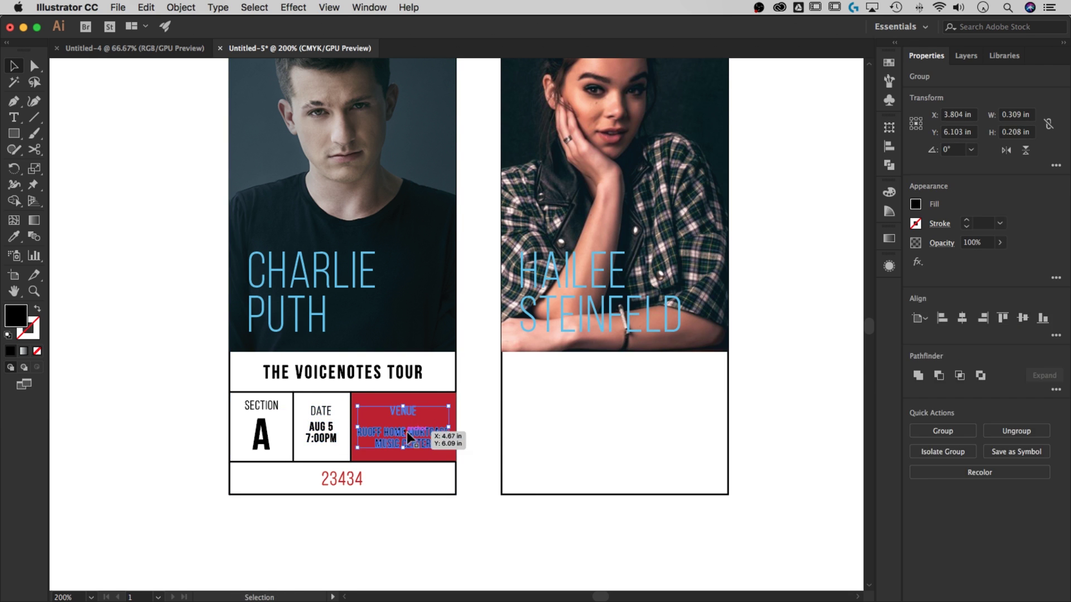
double_click(426, 429)
key("Up")
key("Up")
double_click(466, 422)
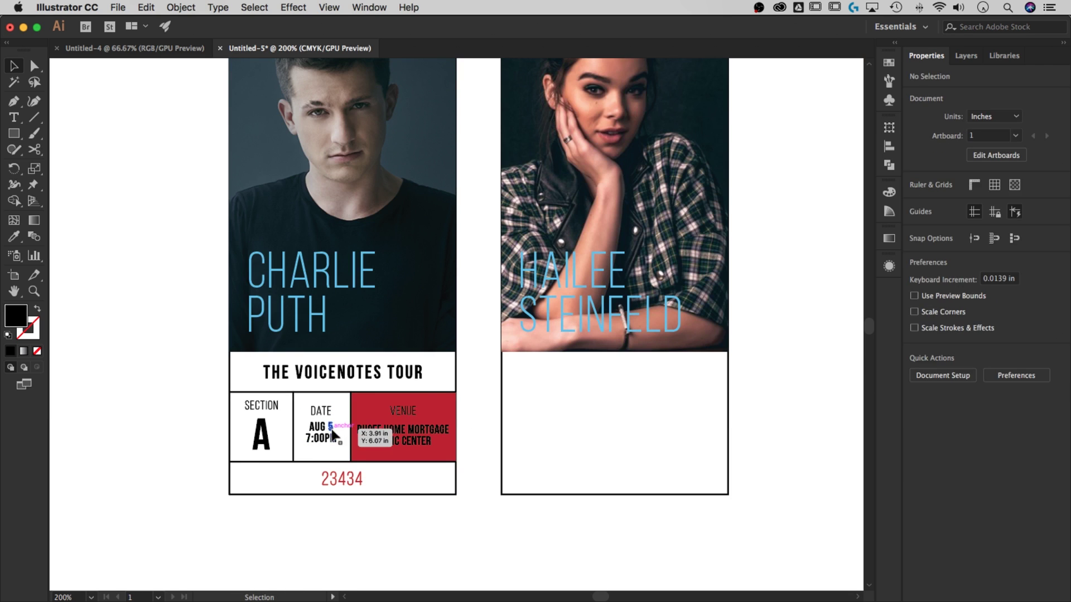
Vertically align the date and time text with the venue name.
left_click(331, 433)
left_click(369, 430, "shift")
left_click(477, 422)
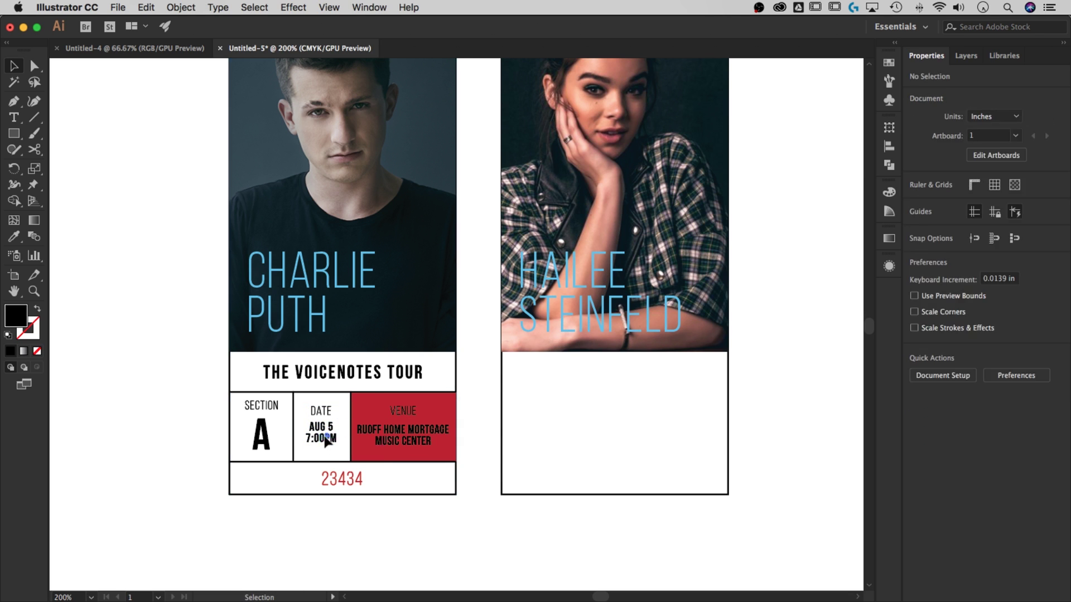
left_click(398, 431, "shift")
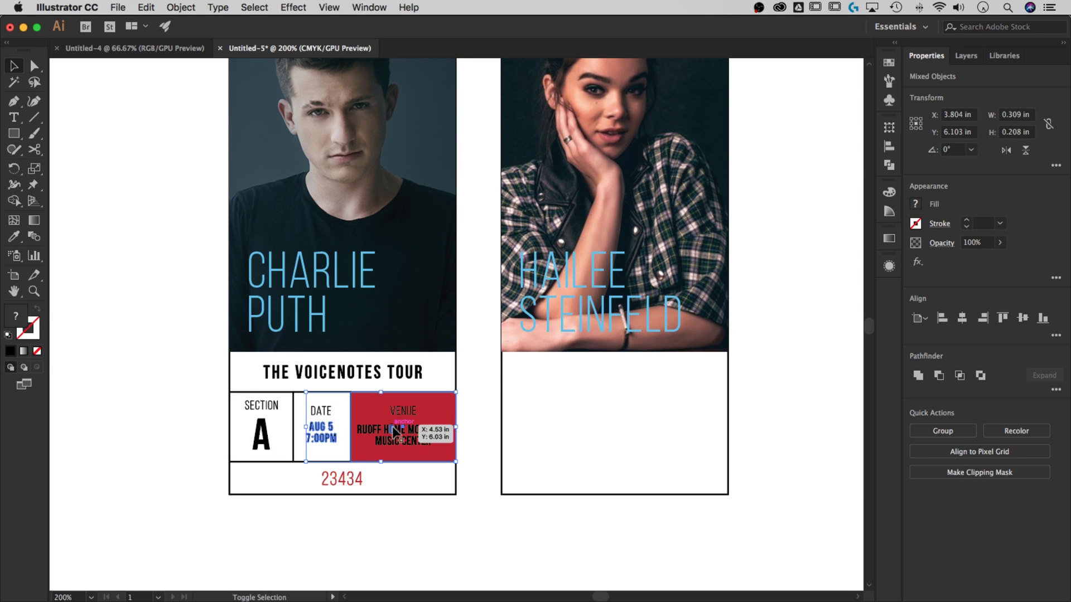
left_click(397, 430, "shift")
left_click(392, 427, "shift")
left_click(1025, 316)
left_click(478, 408)
Fit the red rectangle to the date cell and center the DATE label and date text on it.
left_click(435, 408)
left_click_drag(435, 413, 378, 412)
left_click(324, 423)
left_click(329, 412, "shift")
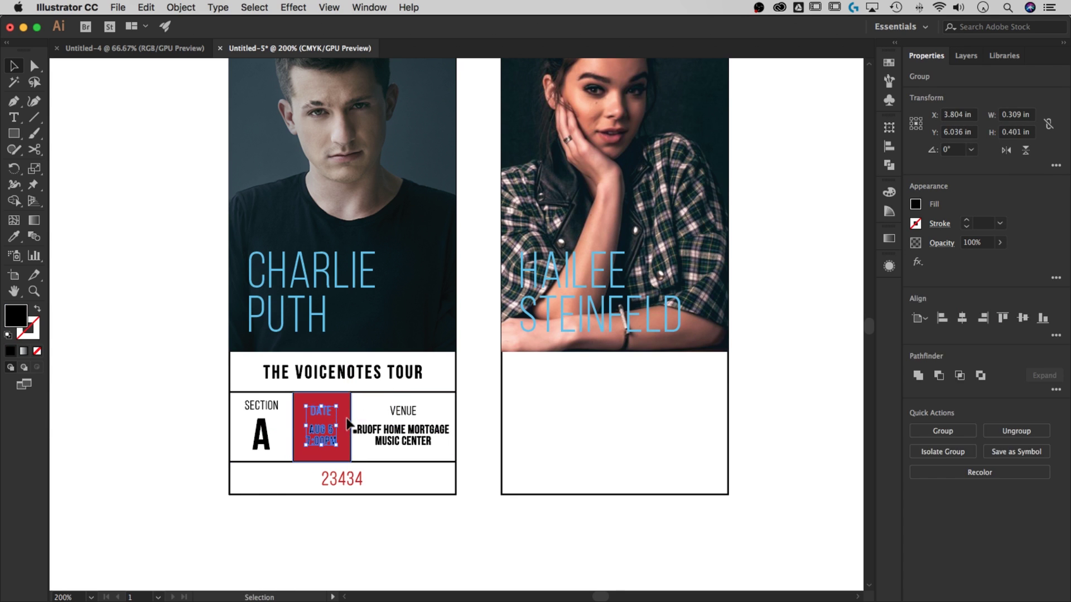
left_click(335, 428, "shift")
left_click(339, 423, "shift")
left_click(350, 525)
left_click(338, 461)
left_click(330, 439)
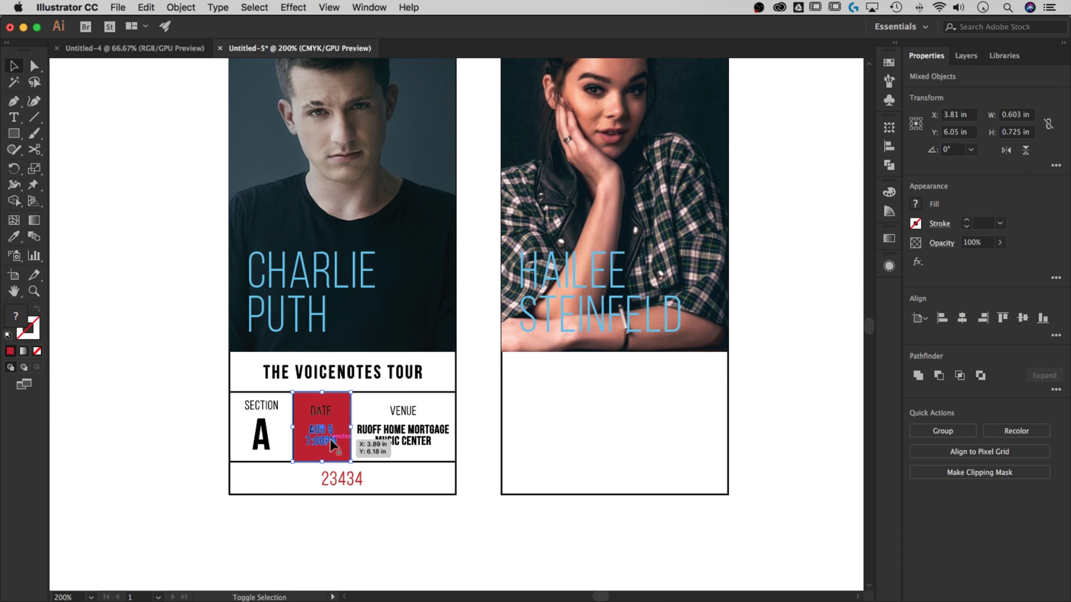
left_click(479, 511)
Vertically align the SECTION label with the DATE label.
left_click_drag(262, 434, 240, 406)
left_click(325, 411, "shift")
left_click(325, 411)
left_click(1022, 317)
left_click(480, 426)
Center the SECTION label and letter A in their cell using the red rectangle, and move the rectangle down to the ticket number row.
left_click(346, 522)
left_click_drag(287, 426, 239, 498)
left_click(272, 412)
left_click(265, 435, "shift")
left_click(288, 422, "shift")
left_click(594, 514)
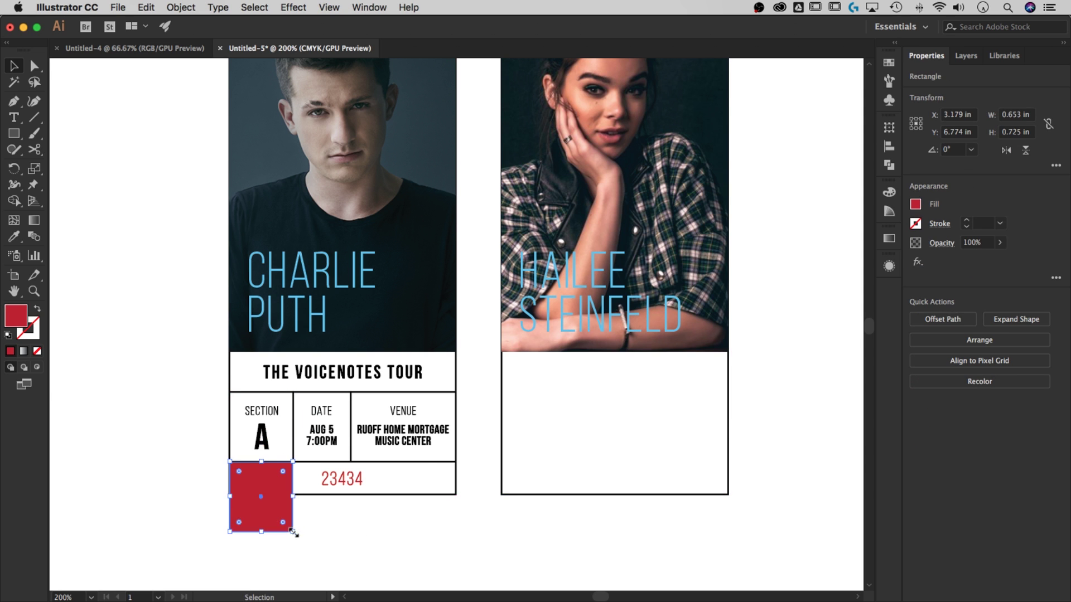
Resize the red rectangle to center the ticket number in its row, and remove the rectangle.
left_click_drag(293, 532, 456, 494)
left_click(346, 478, "shift")
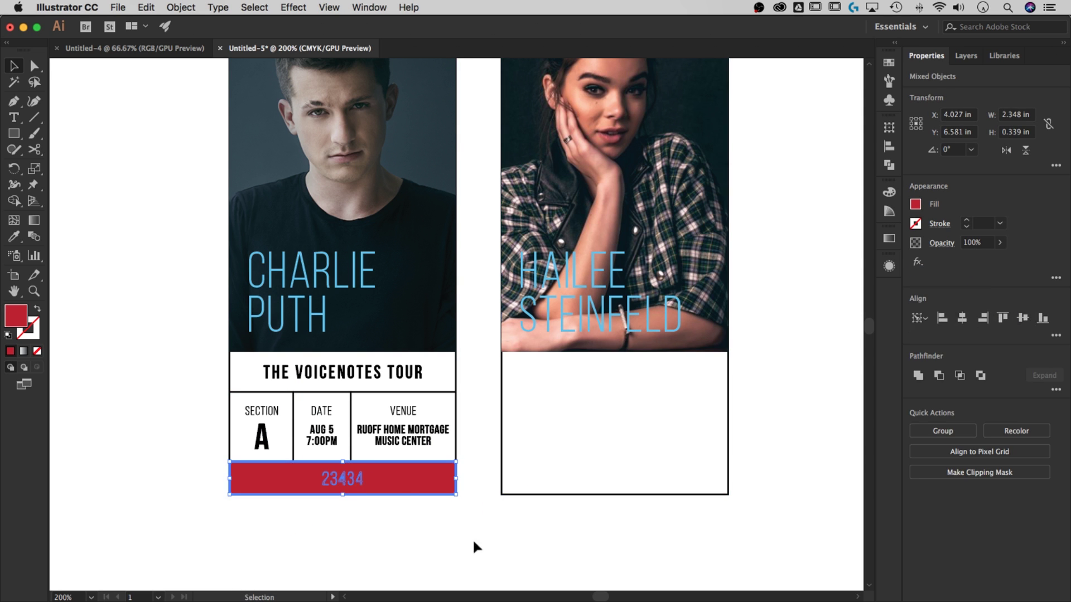
key("super+7")
left_click(491, 511)
Duplicate the title, section, date, venue and ticket number rows into the blank lower area of the Hailee Steinfeld ticket.
scroll(491, 455, "up", 2)
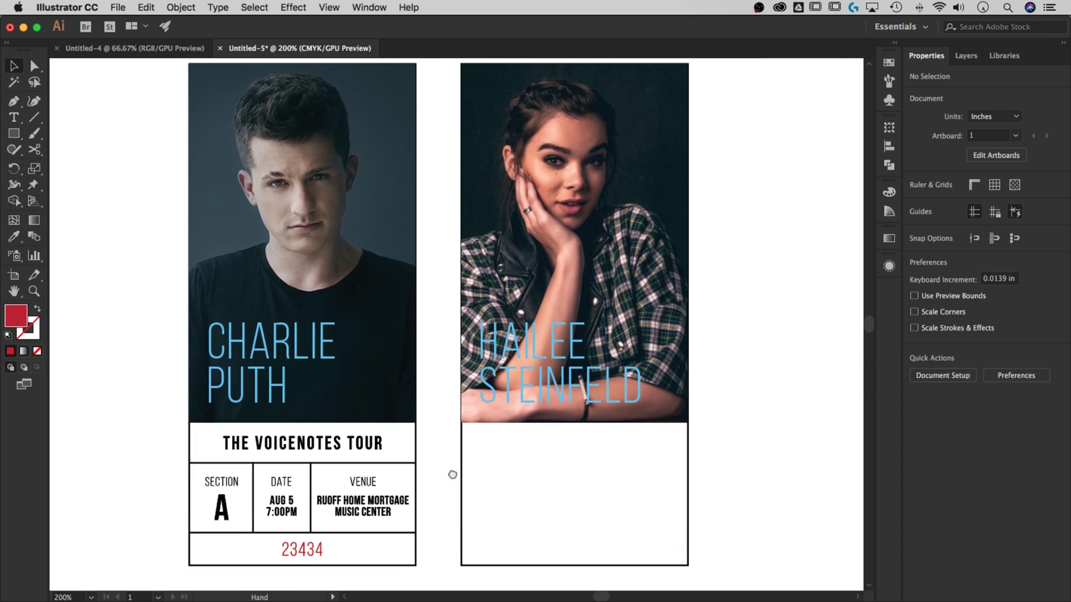
left_click_drag(452, 474, 453, 475)
left_click_drag(430, 569, 561, 445)
left_click(769, 402)
left_click_drag(731, 395, 740, 399)
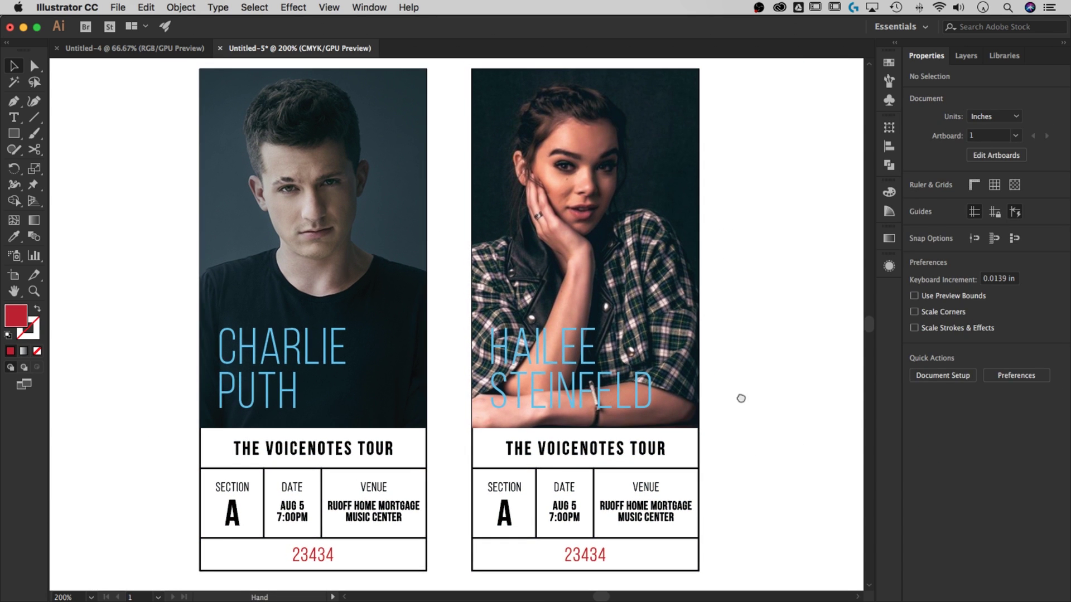
Select both artist names and choose the yellow fill color eac115 for them.
left_click(536, 393)
left_click(290, 390, "shift")
left_click(916, 205)
key("Escape")
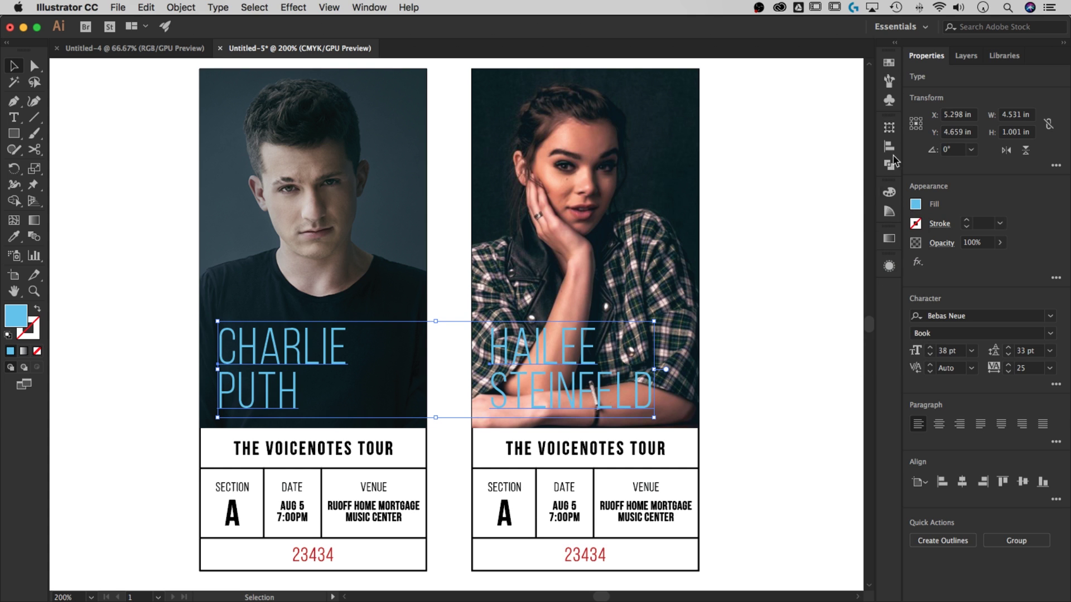
left_click(888, 194)
double_click(718, 219)
left_click_drag(962, 355, 963, 362)
left_click_drag(898, 232, 925, 228)
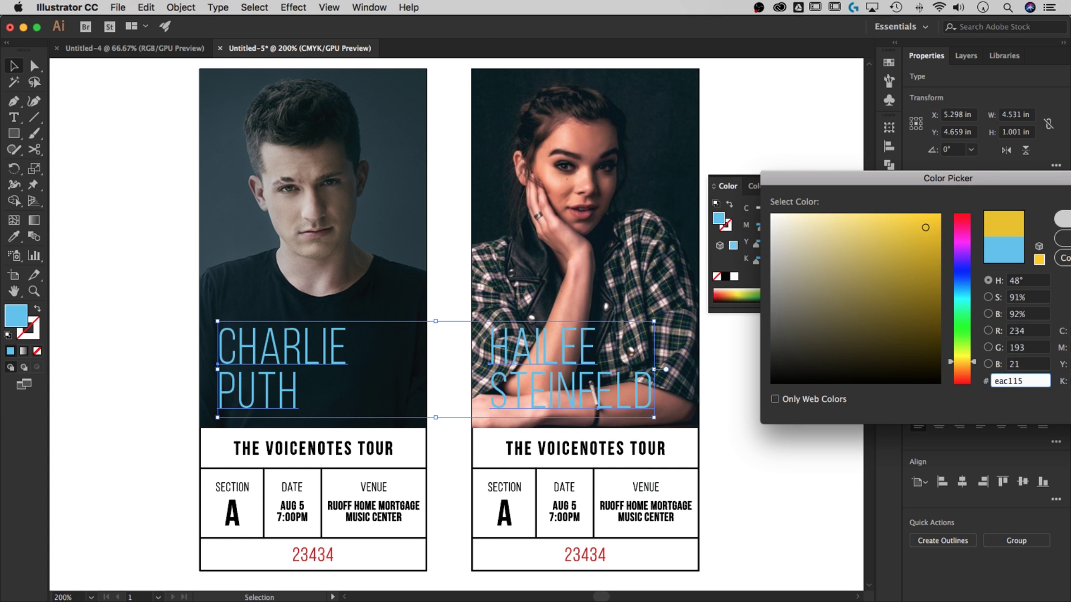